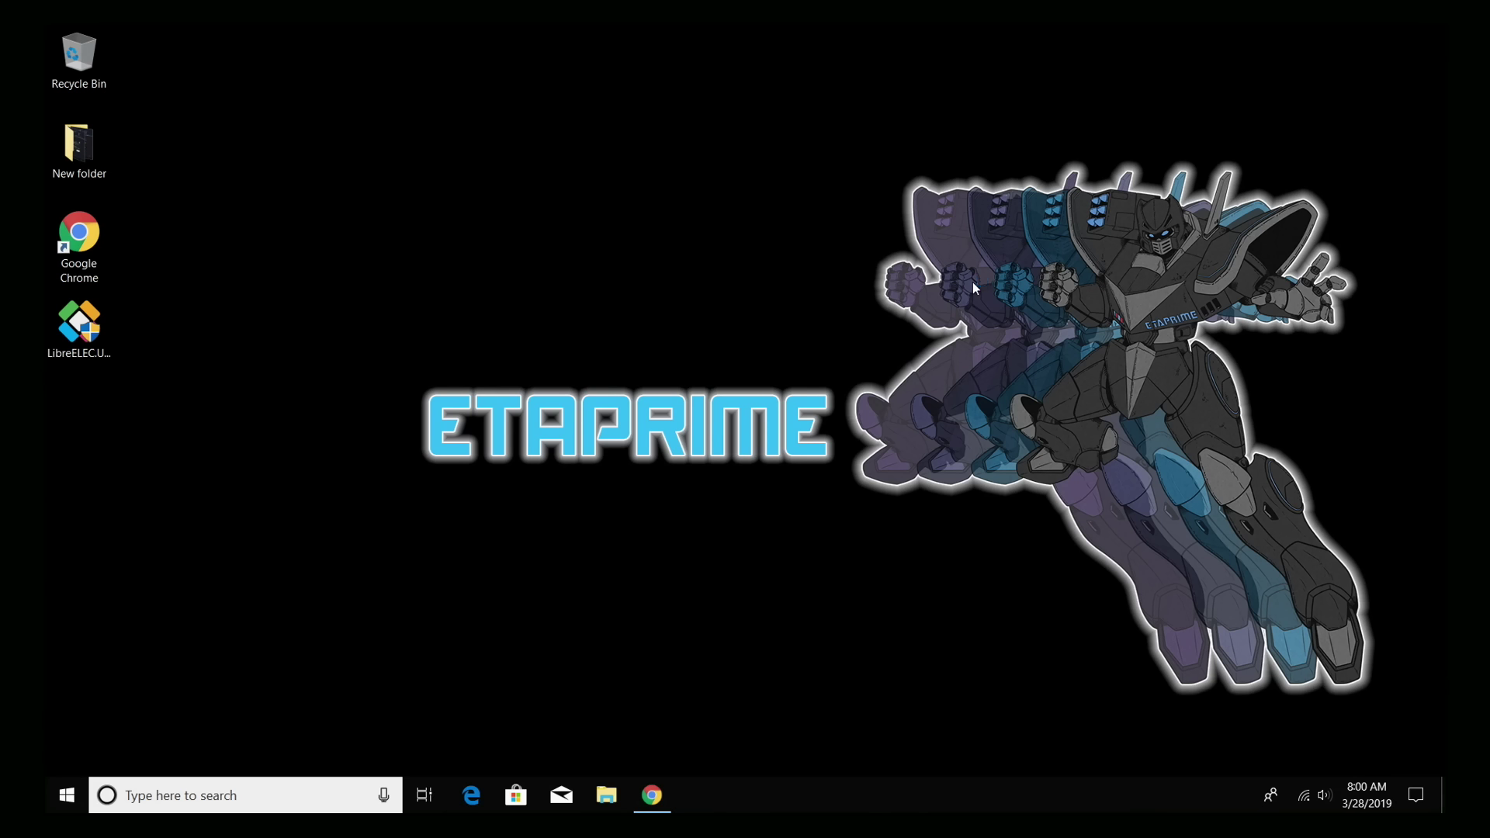
Step: Load find.synology.com in Chrome to locate the DS1019+ on the network
{"action": "left_click", "coordinate": [652, 795]}
{"action": "left_click", "coordinate": [1035, 81]}
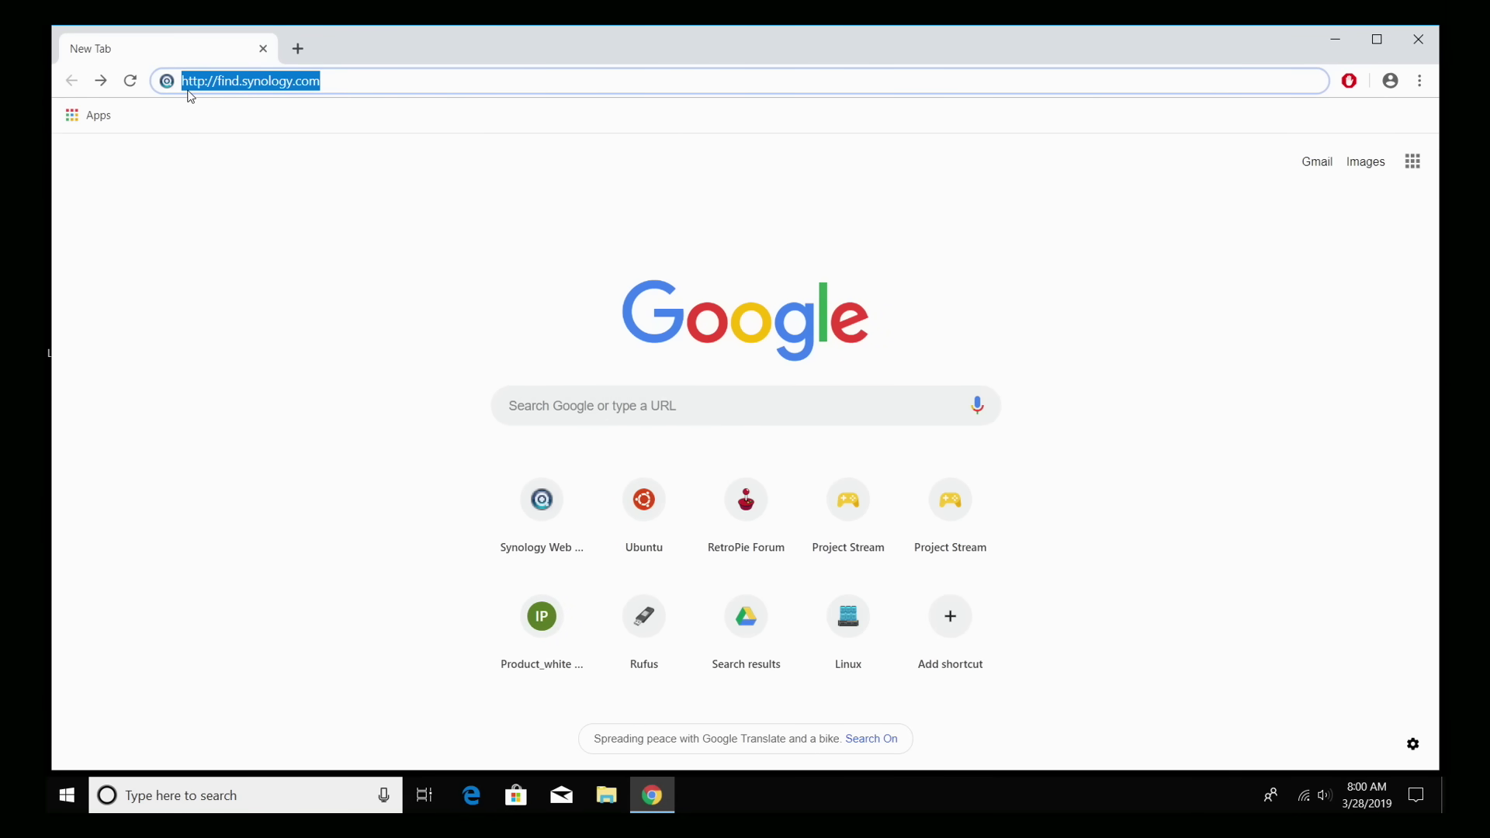
{"action": "key", "text": "Return"}
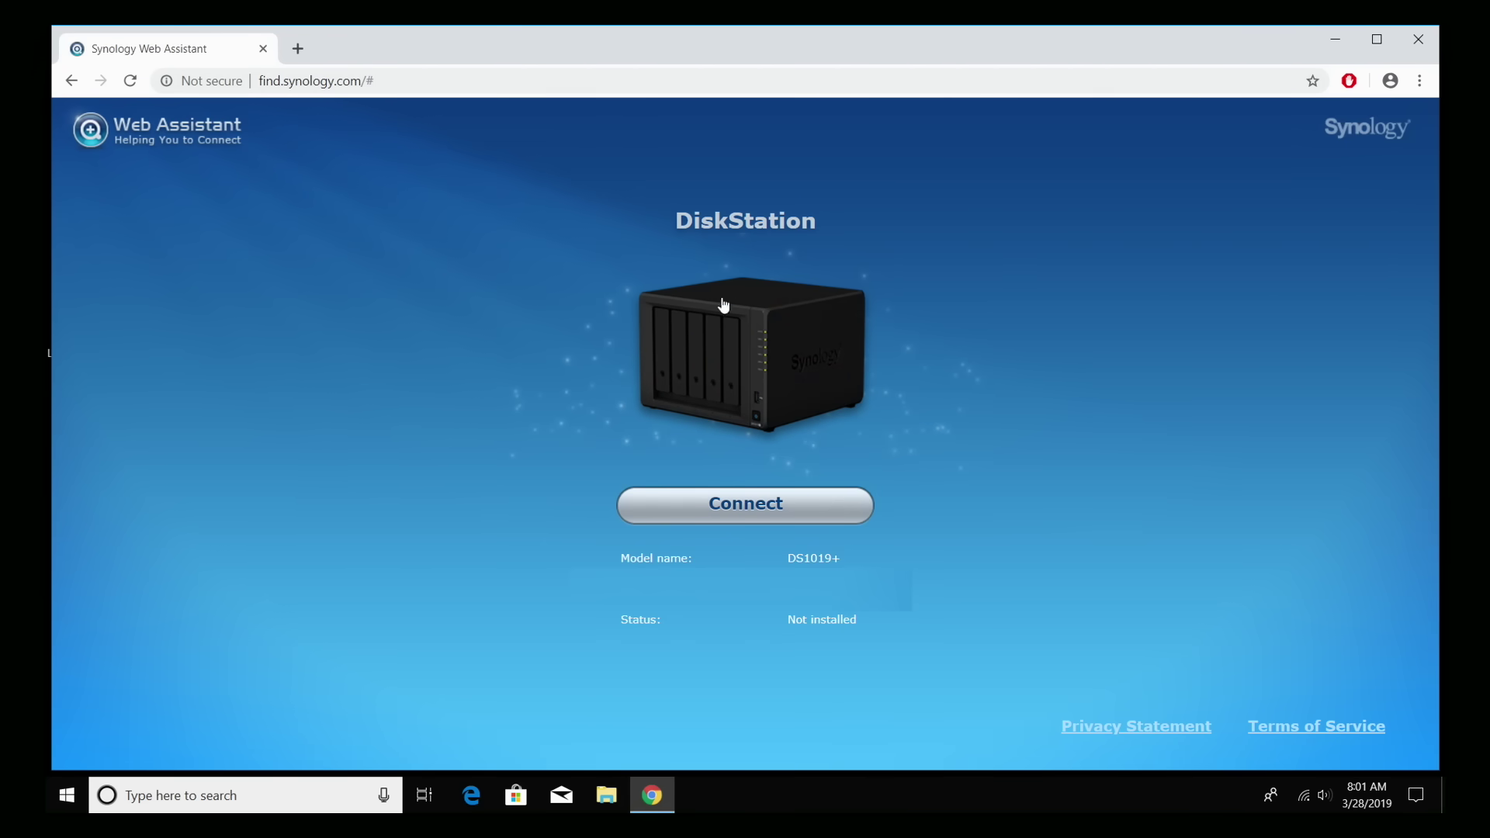
Step: Connect to the DS1019+ and accept the end-user licence agreement
{"action": "left_click", "coordinate": [759, 513]}
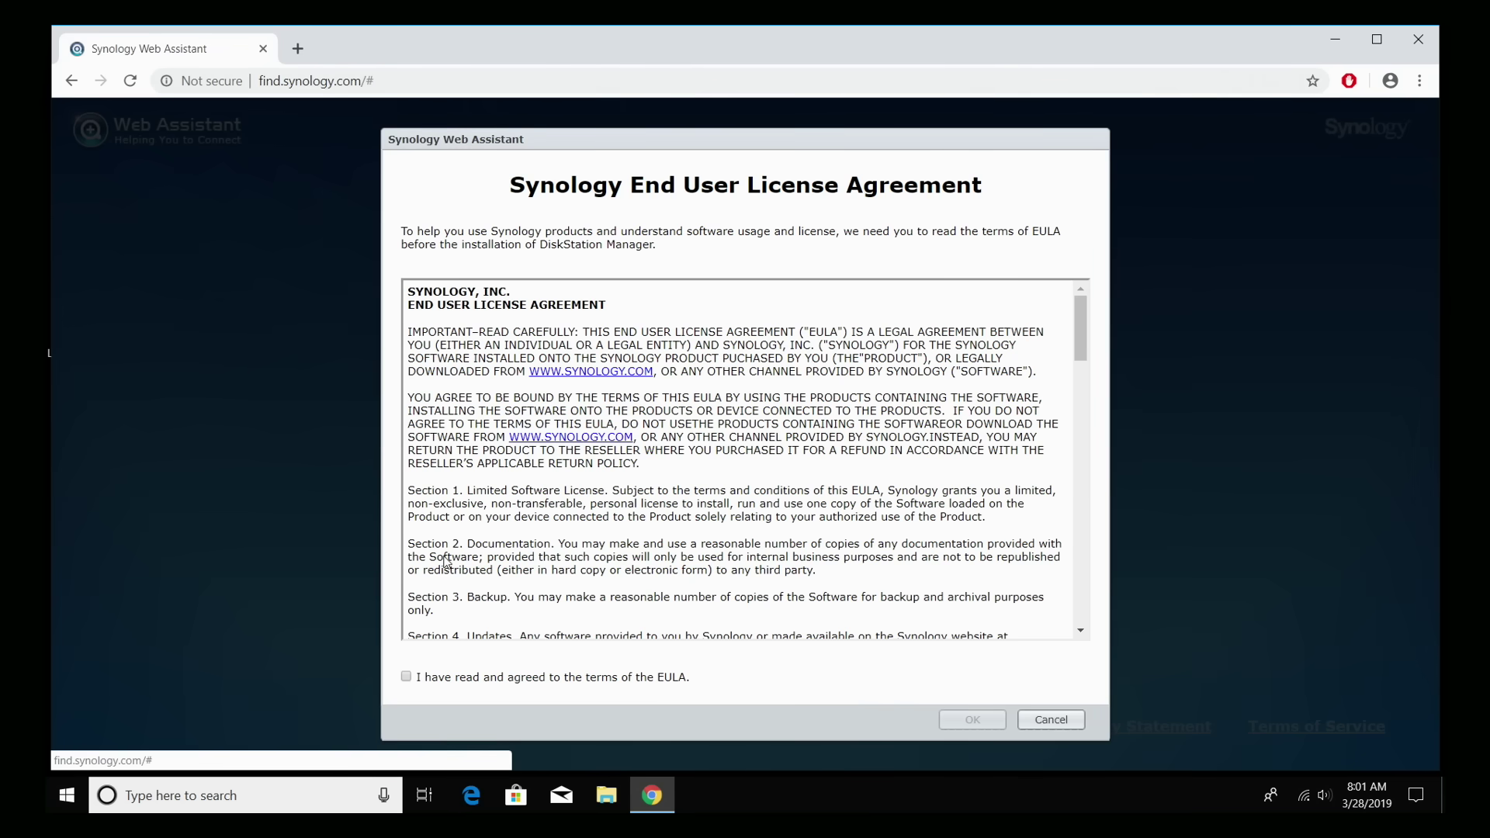
{"action": "scroll", "coordinate": [497, 544], "scroll_direction": "down", "scroll_amount": 15}
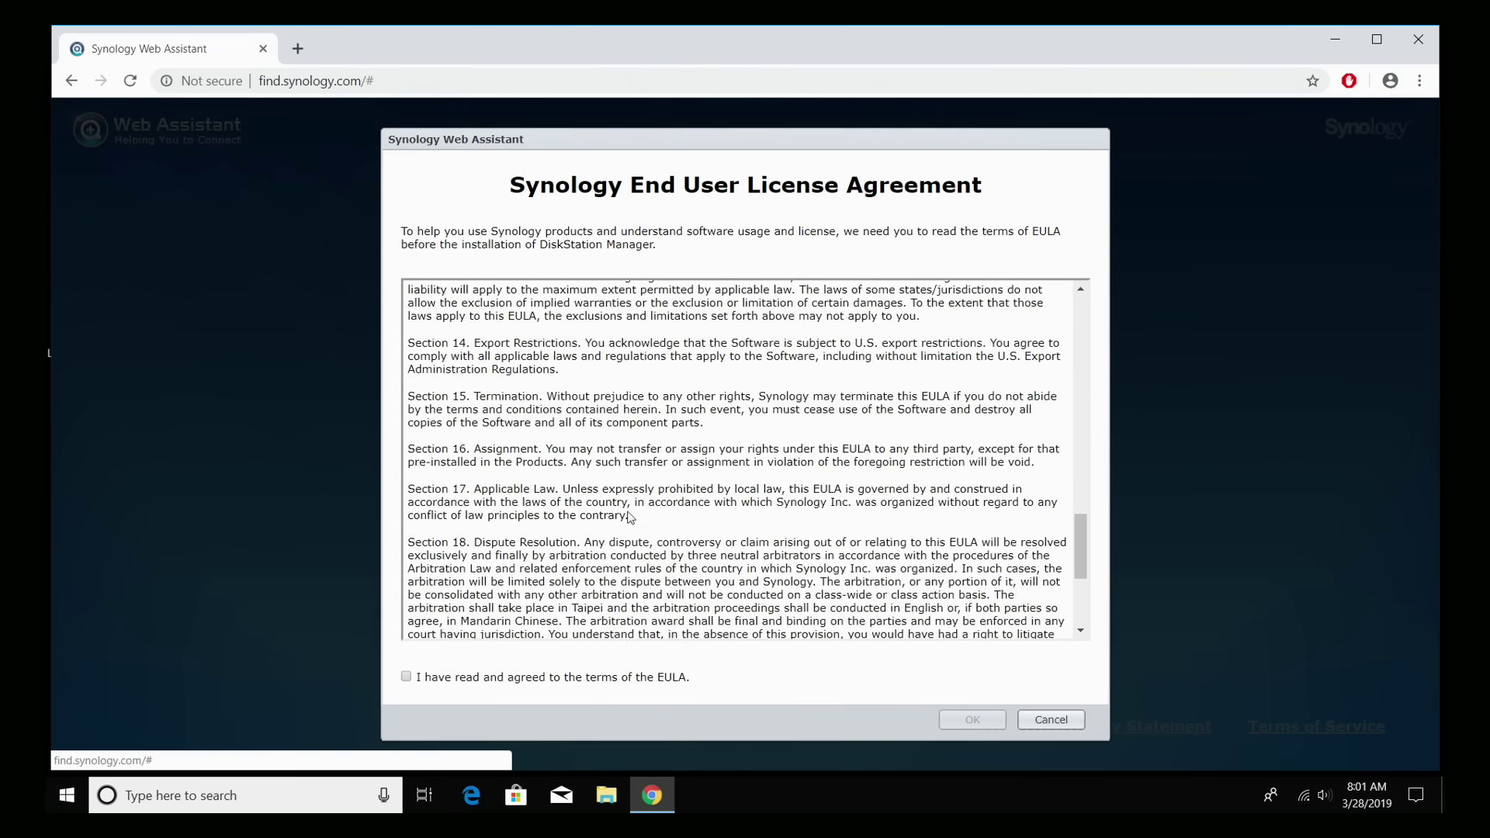
{"action": "scroll", "coordinate": [630, 517], "scroll_direction": "down", "scroll_amount": 3}
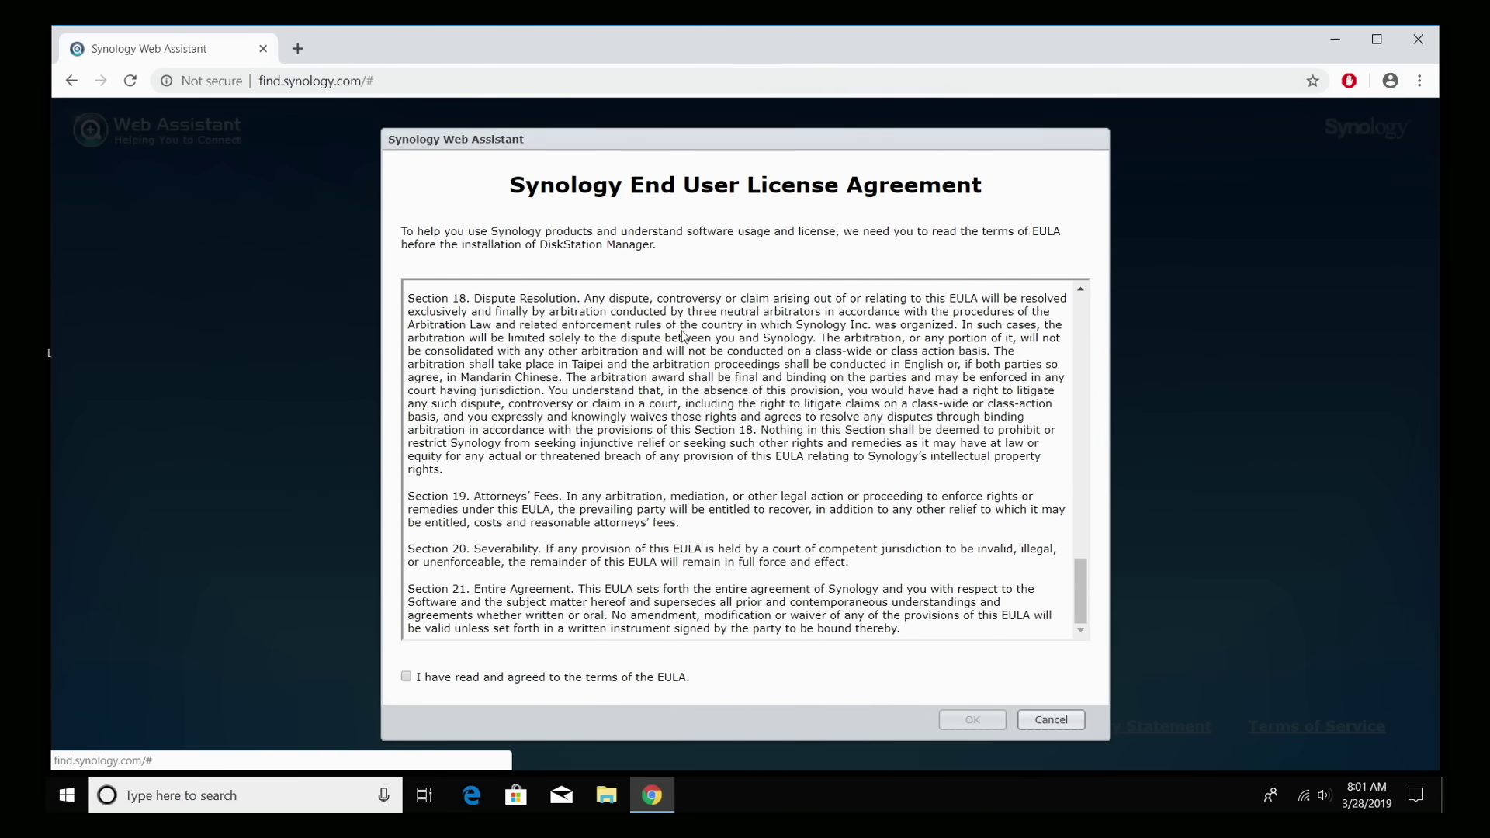
{"action": "left_click", "coordinate": [406, 677]}
{"action": "left_click", "coordinate": [973, 720]}
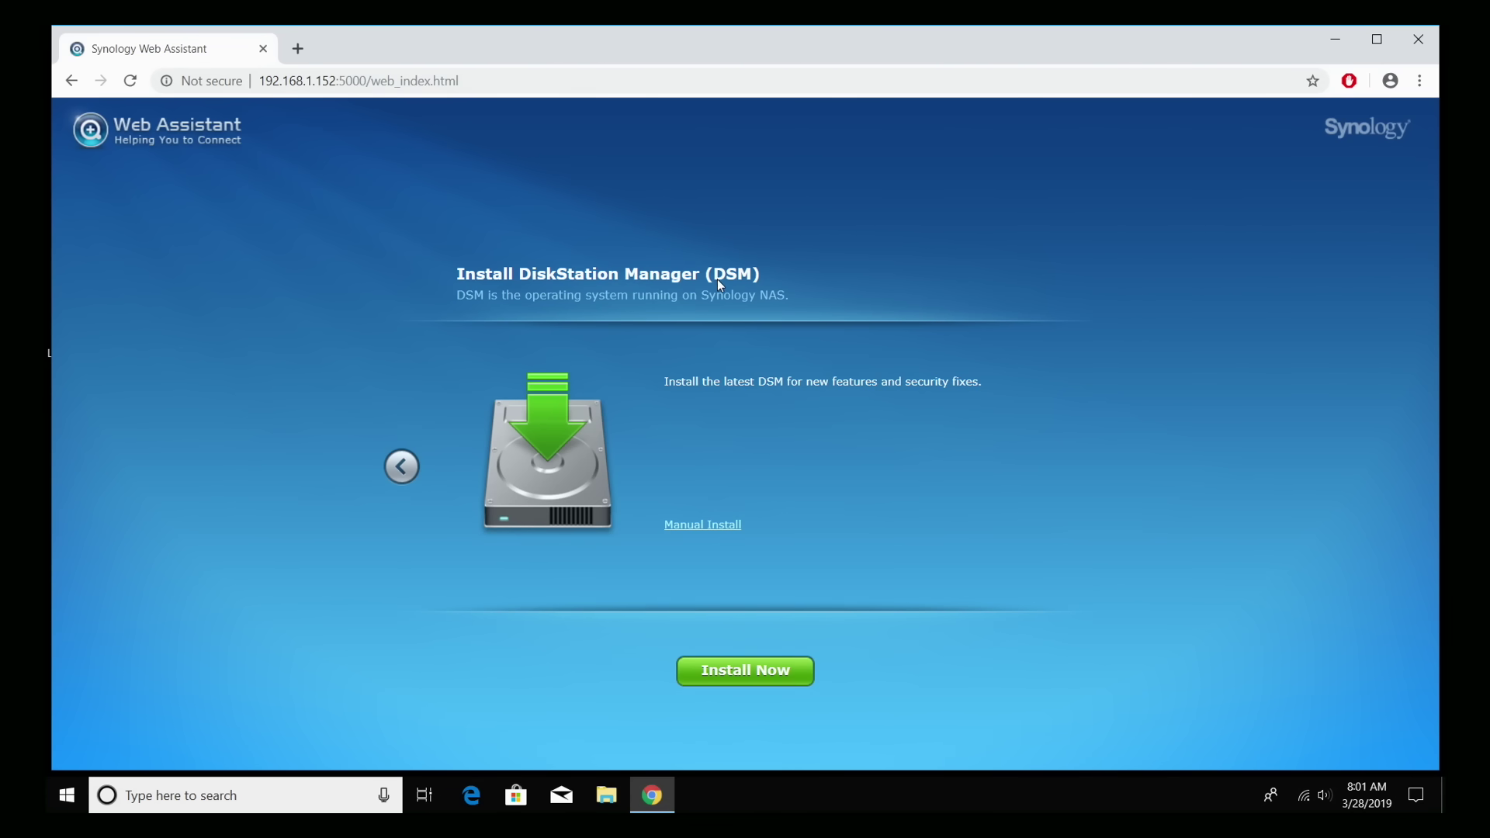
Step: Install the latest DSM, acknowledging that all data on disks 1, 2 and 3 will be erased
{"action": "left_click", "coordinate": [745, 671]}
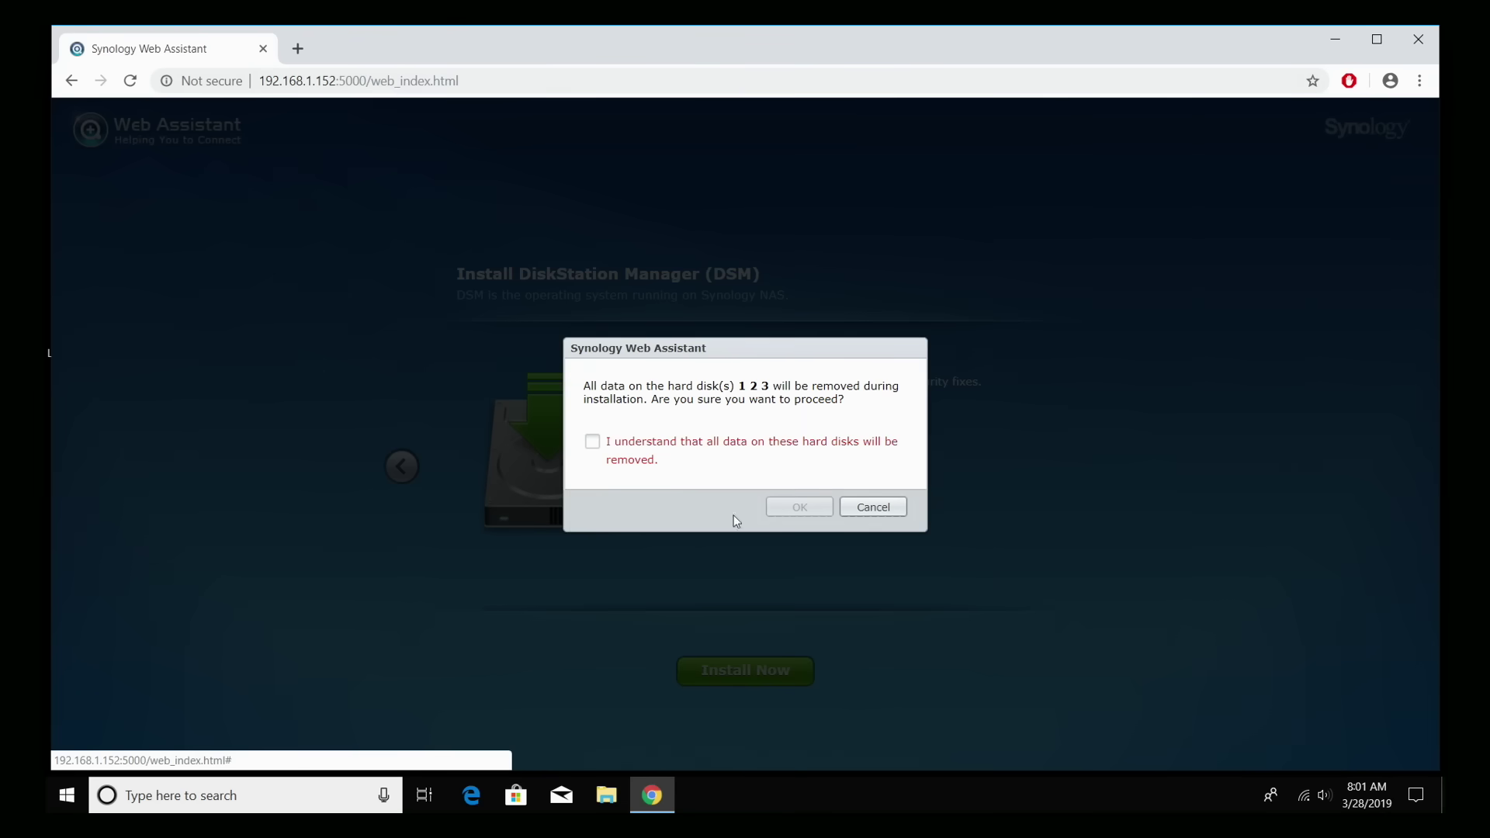
{"action": "left_click", "coordinate": [591, 441]}
{"action": "left_click", "coordinate": [800, 507]}
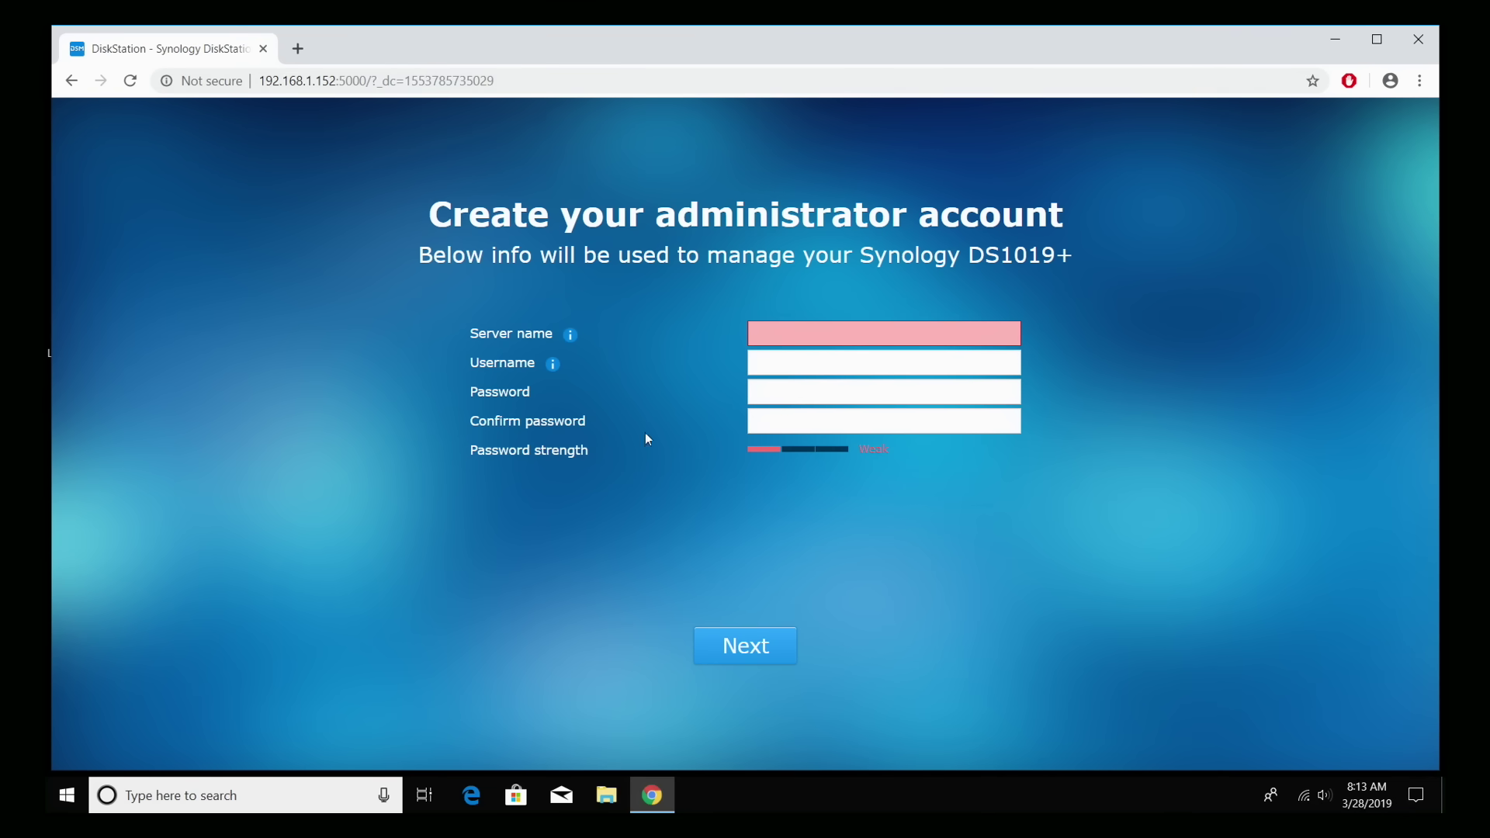
Step: Fill in the server name and the administrator username 'admin'
{"action": "left_click", "coordinate": [800, 331]}
{"action": "type", "text": "ETA"}
{"action": "key", "text": "Tab"}
{"action": "type", "text": "admin"}
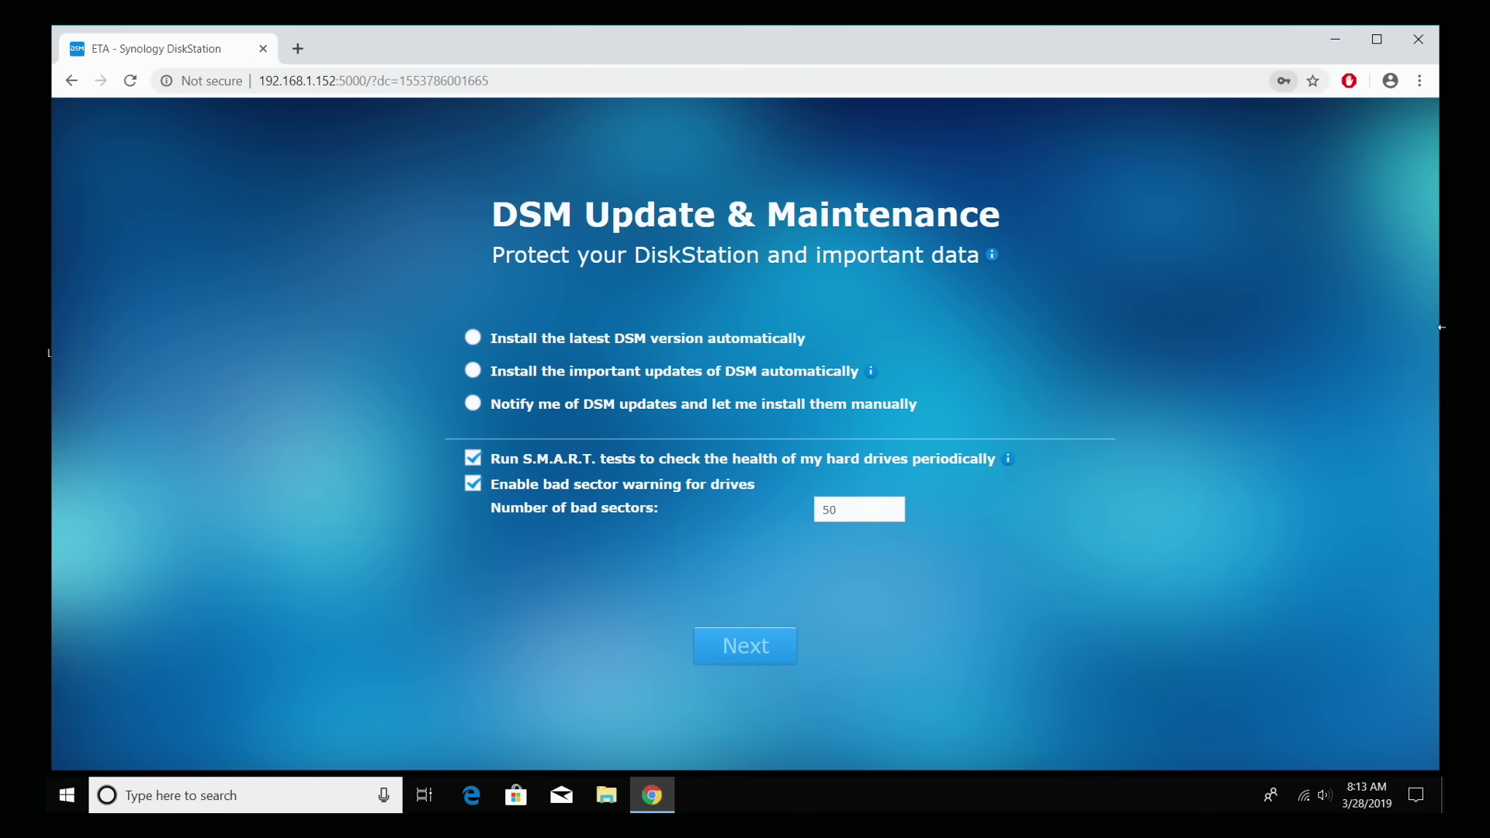
Step: Have DSM install the latest version automatically and skip QuickConnect setup
{"action": "left_click", "coordinate": [475, 341]}
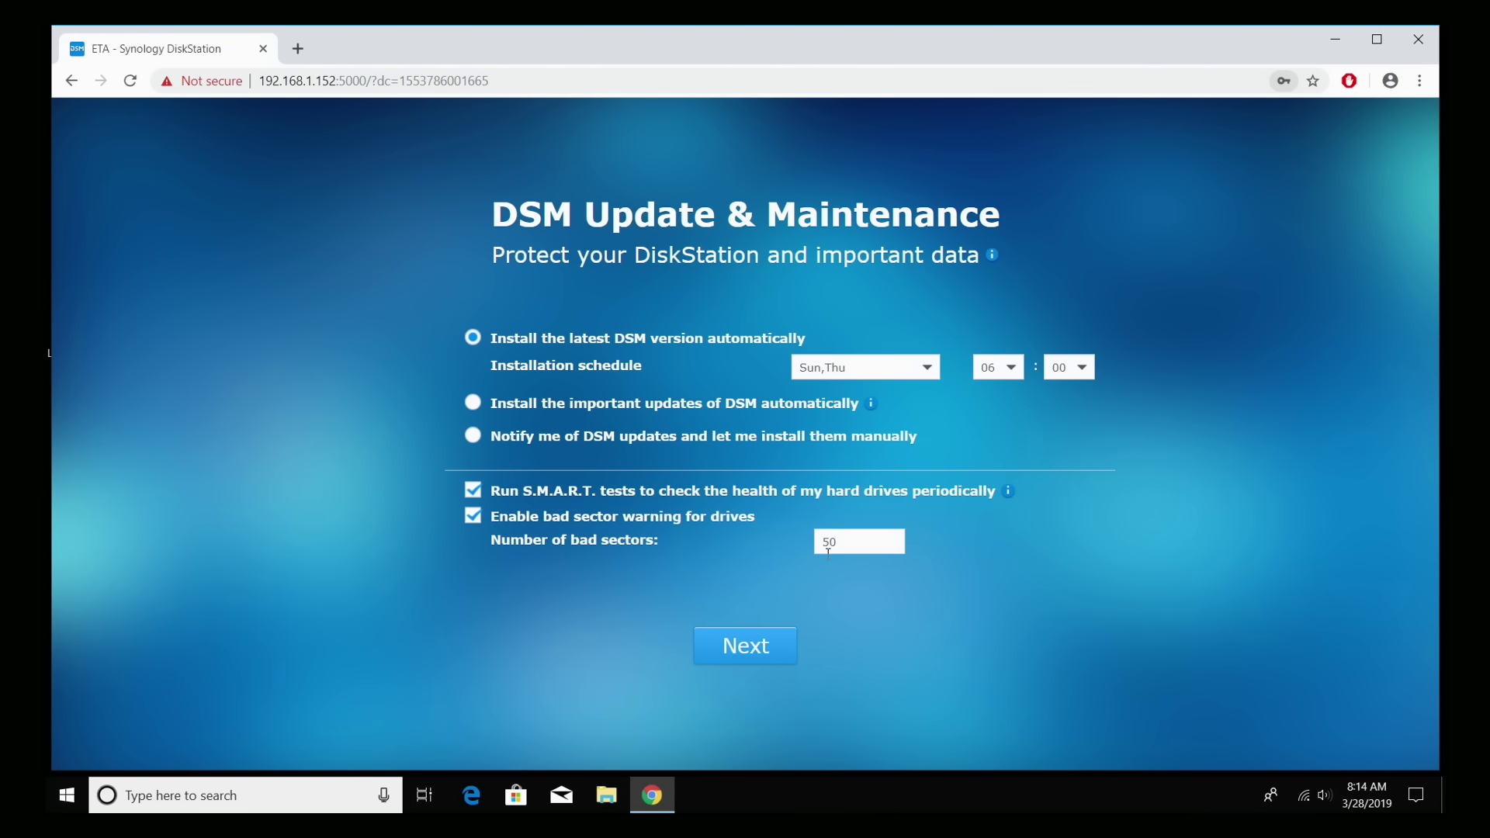
{"action": "left_click", "coordinate": [748, 647]}
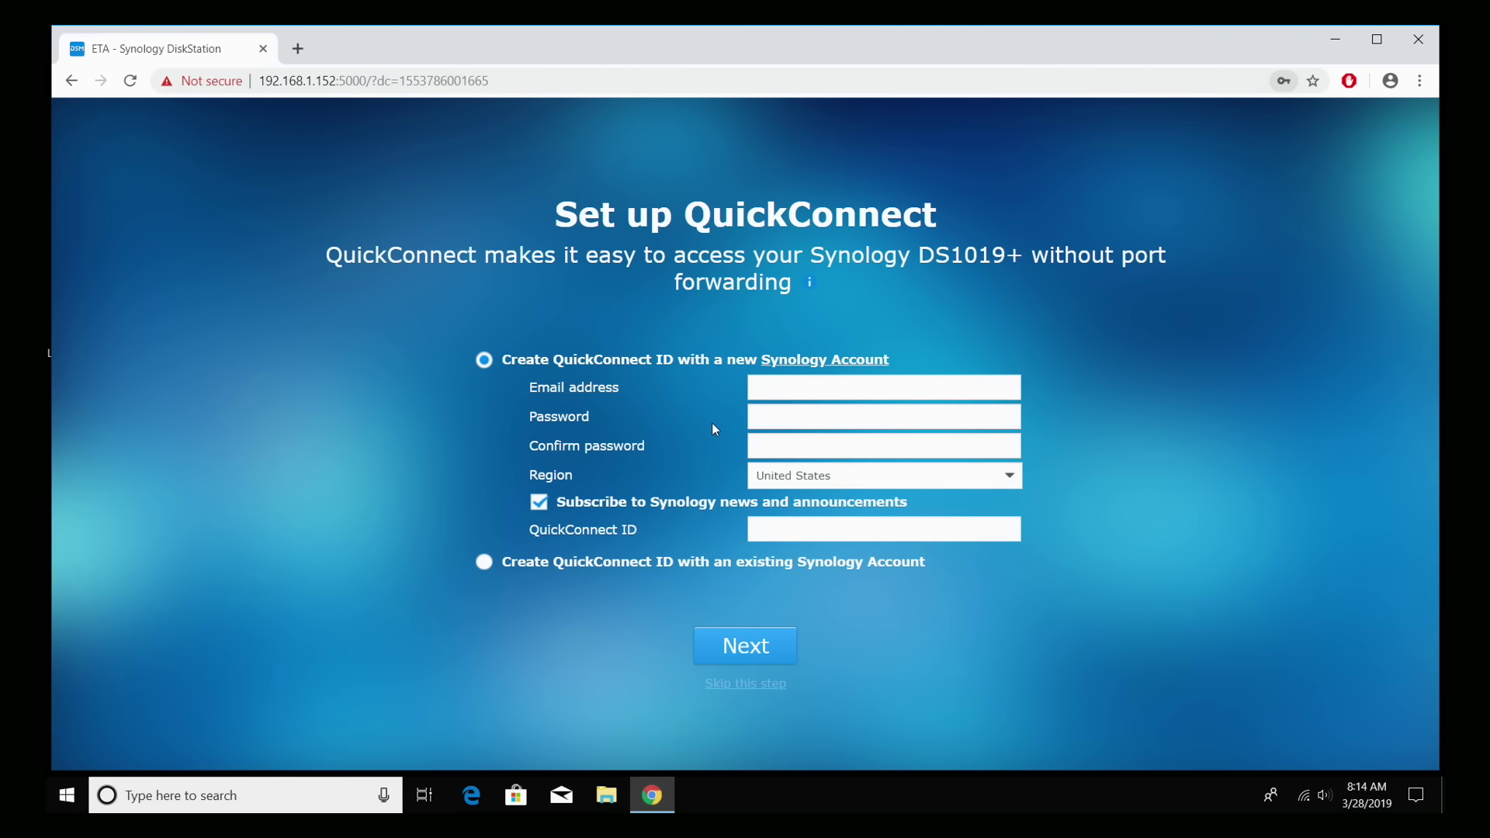
{"action": "left_click", "coordinate": [717, 687]}
Step: Confirm skipping QuickConnect, opt out of sharing the network location, and make the browser full screen
{"action": "left_click", "coordinate": [879, 479]}
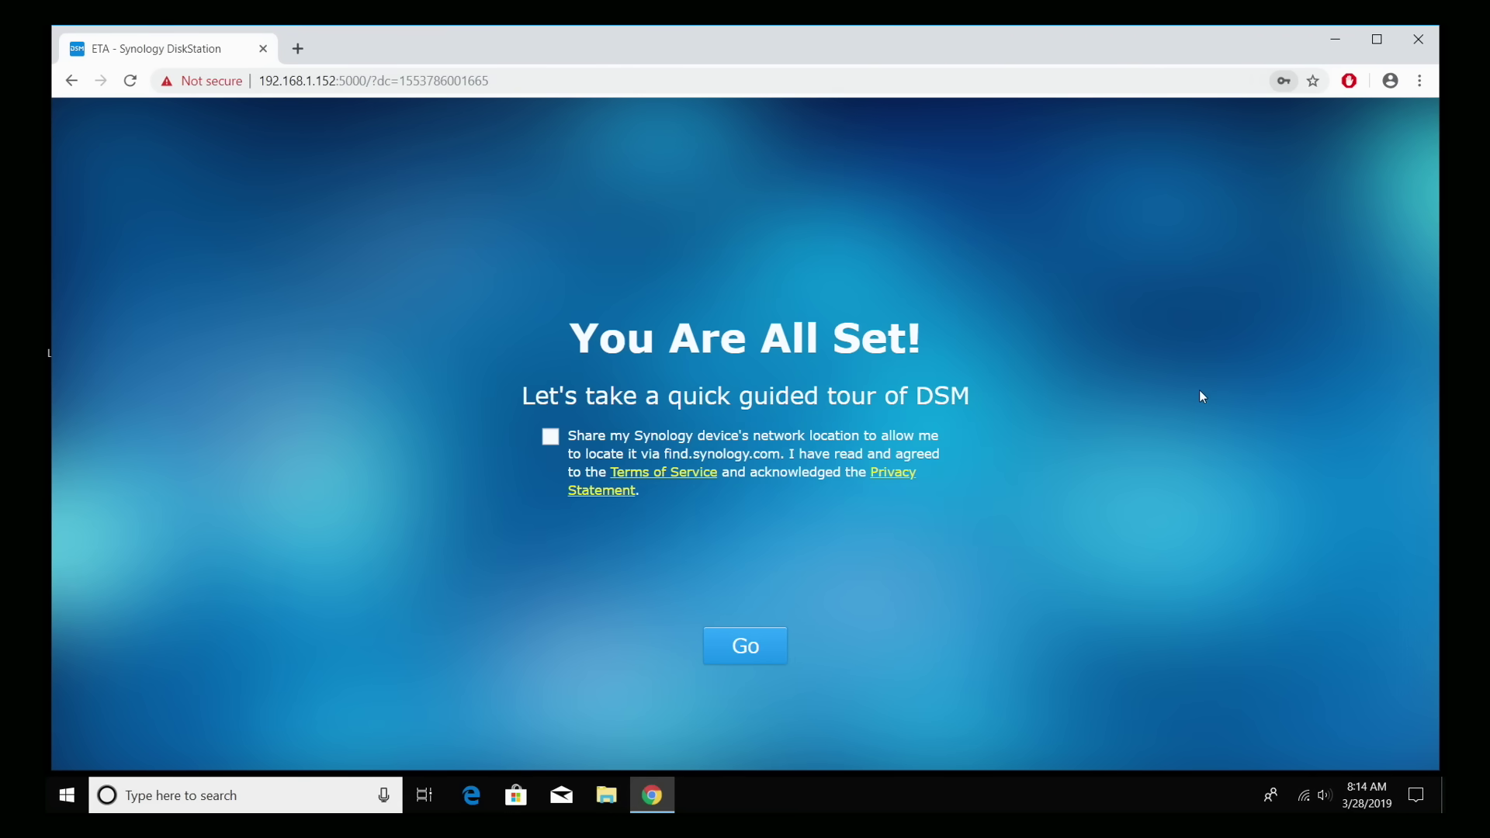
{"action": "left_click", "coordinate": [551, 441]}
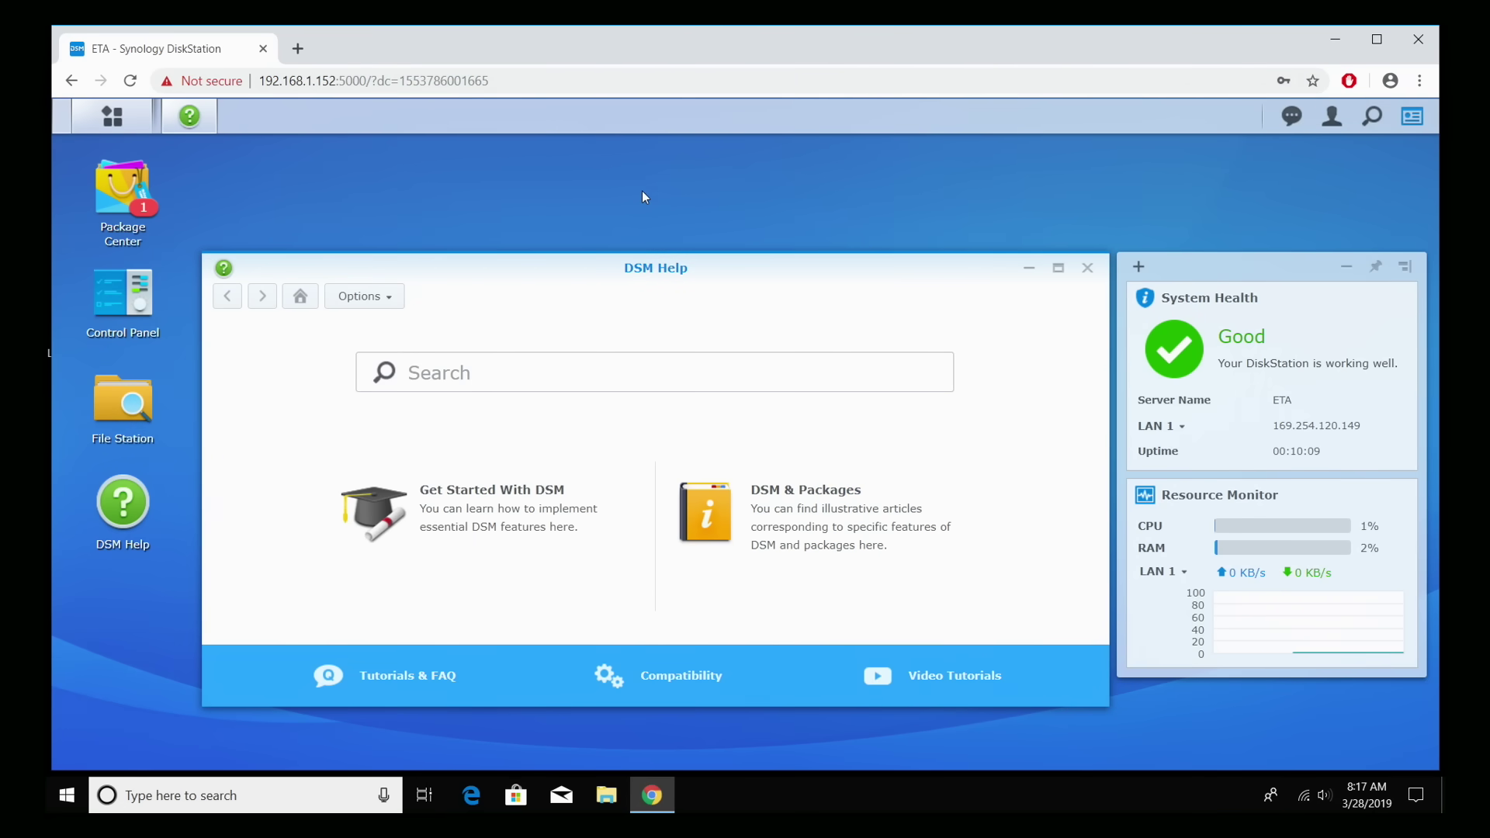
{"action": "key", "text": "F11"}
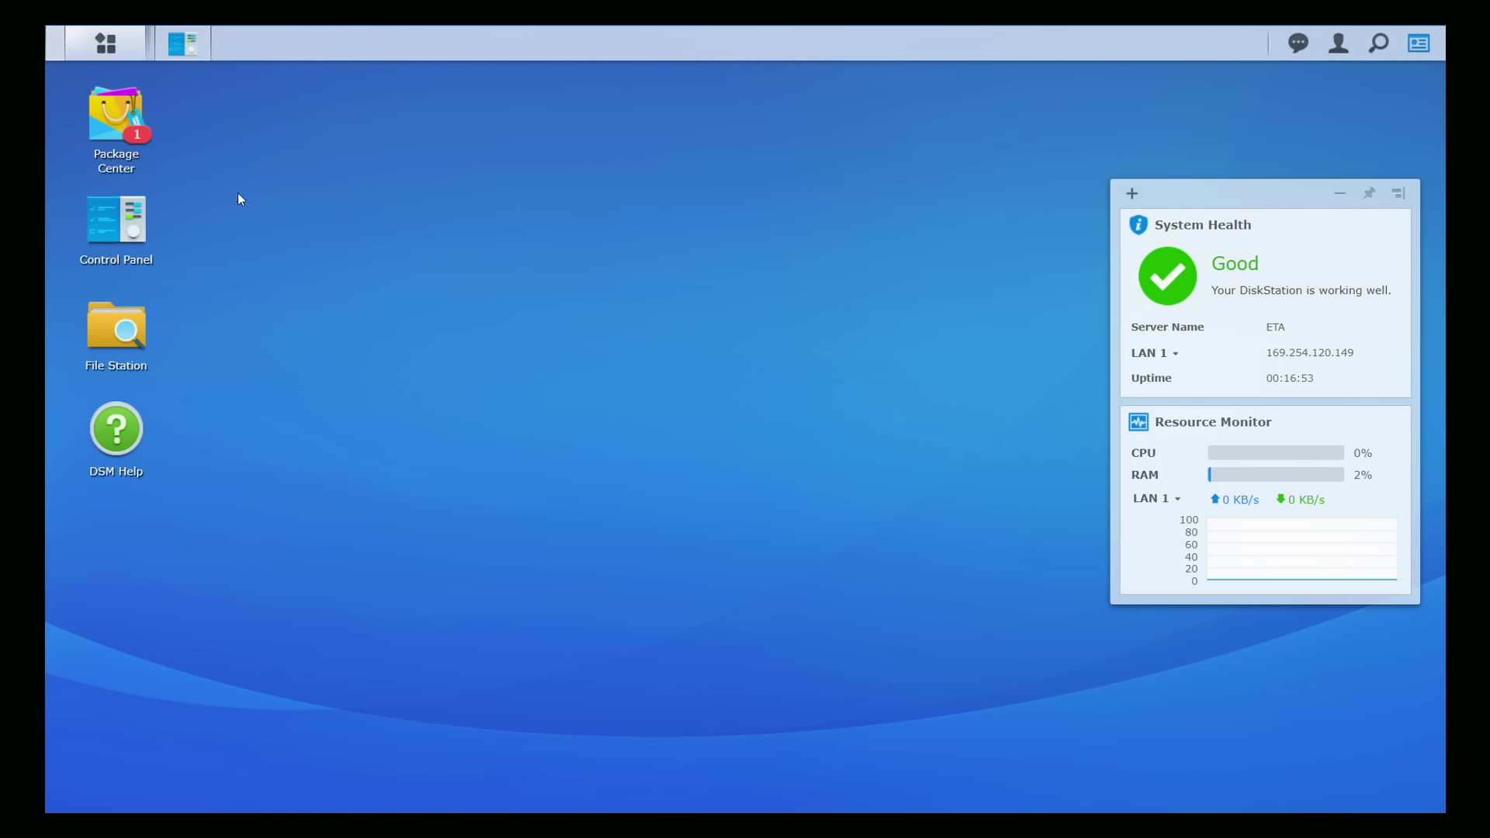
Step: Open Storage Manager's Volume section and start the Volume Creation Wizard
{"action": "left_click", "coordinate": [107, 44]}
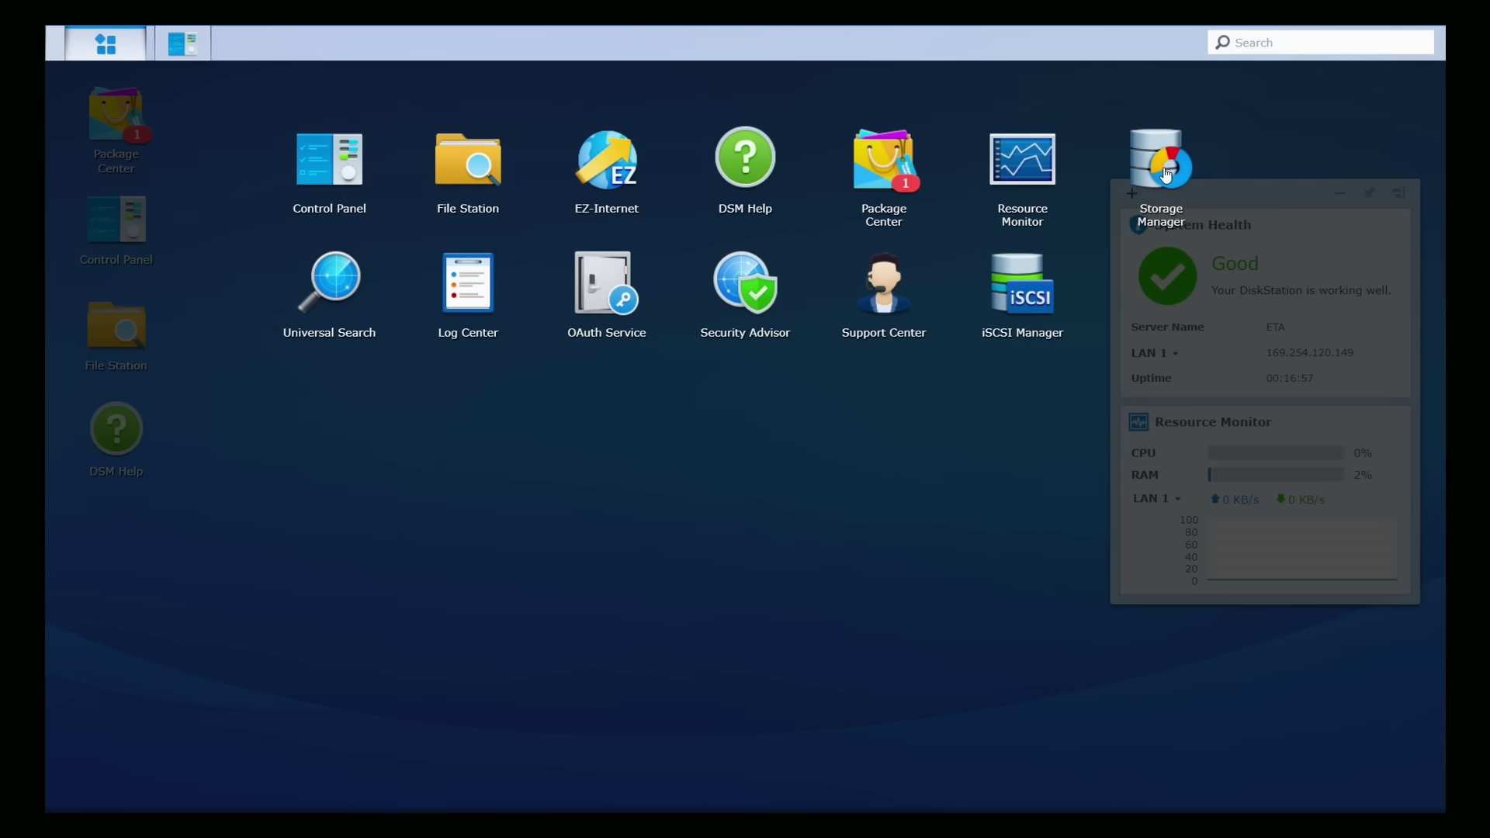
{"action": "left_click", "coordinate": [1162, 170]}
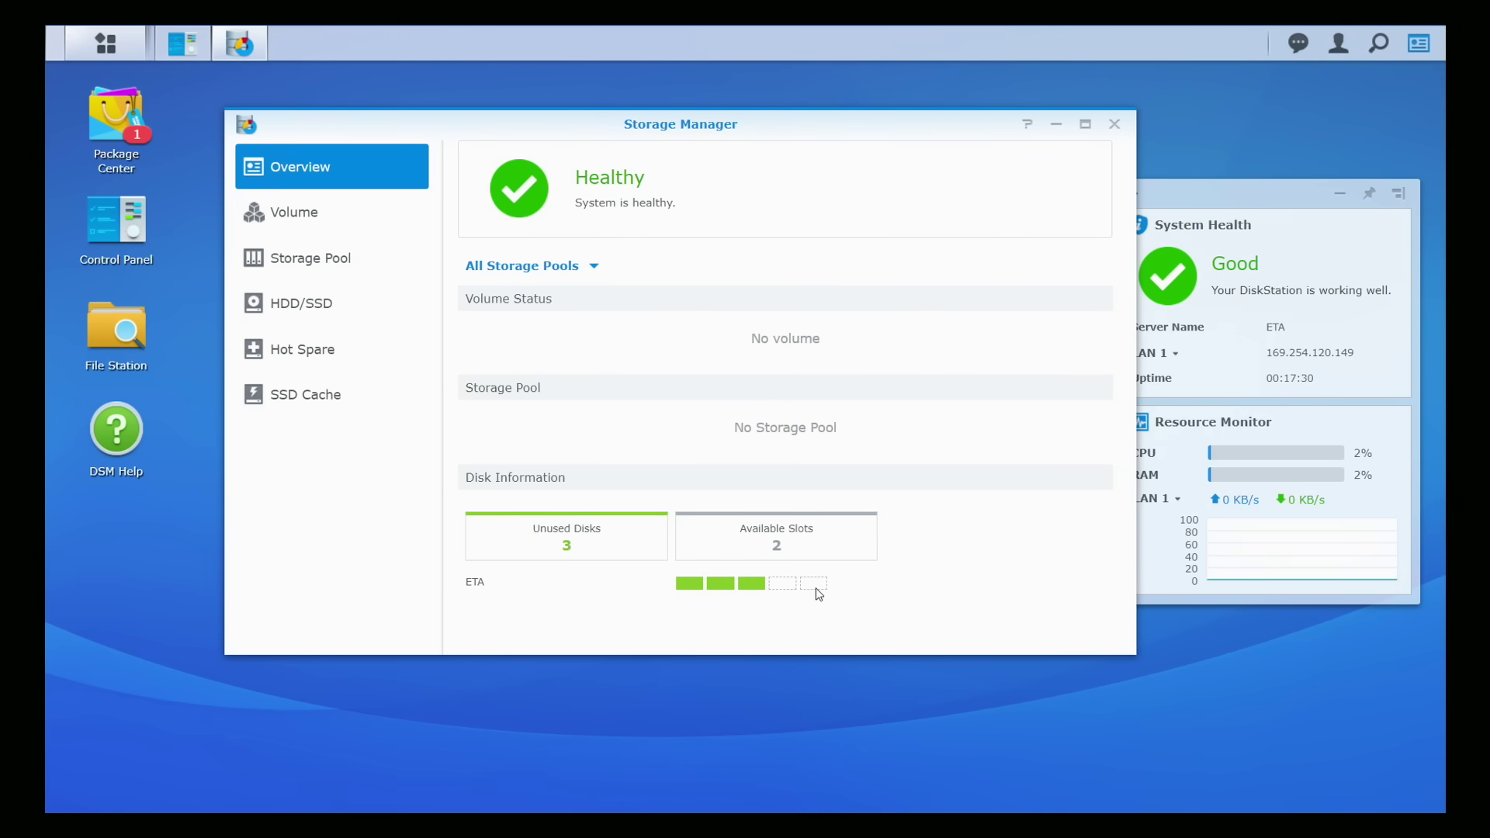
{"action": "left_click", "coordinate": [283, 216]}
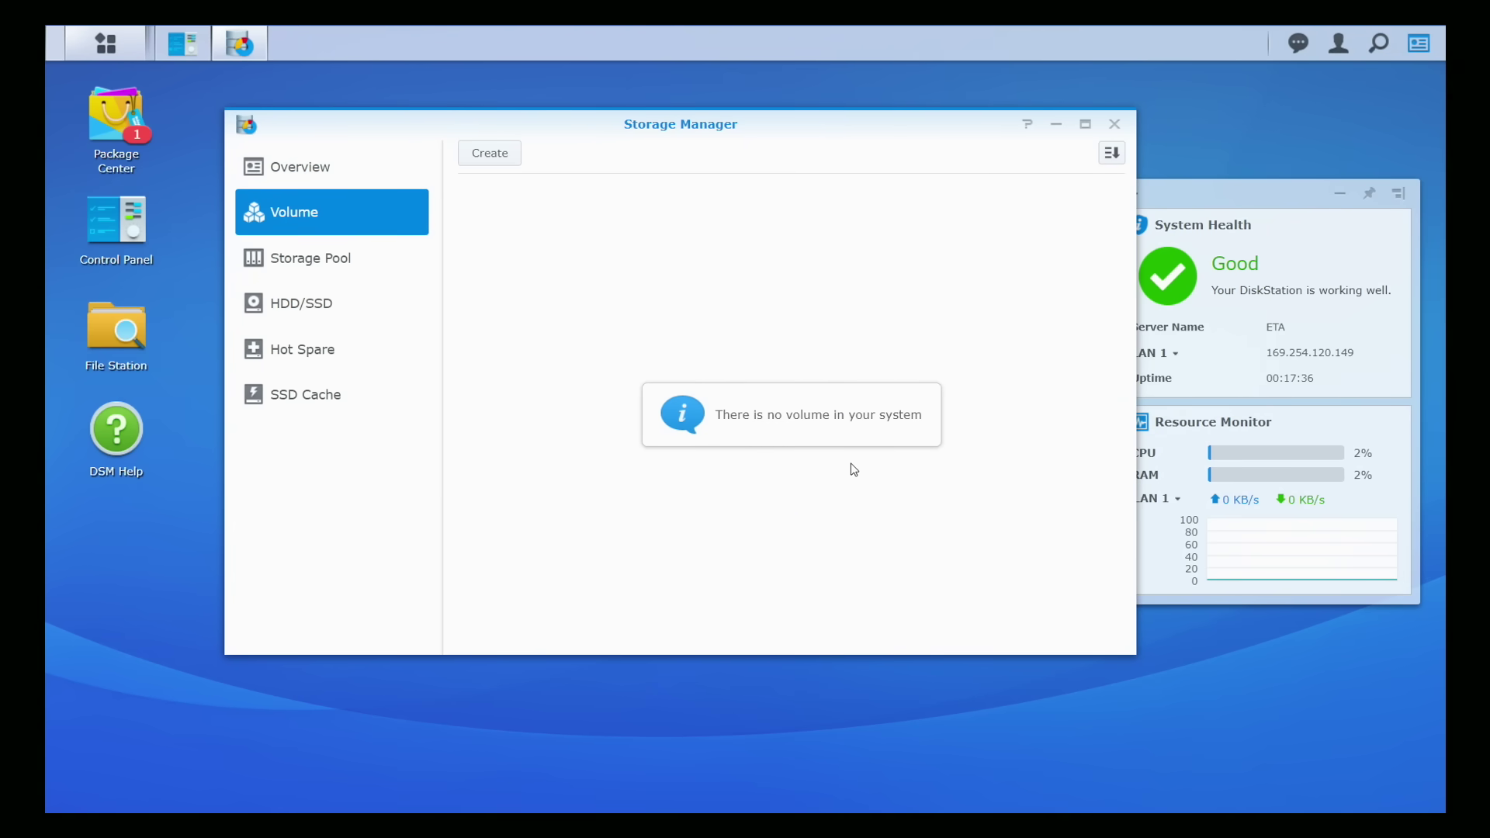
{"action": "left_click", "coordinate": [487, 159]}
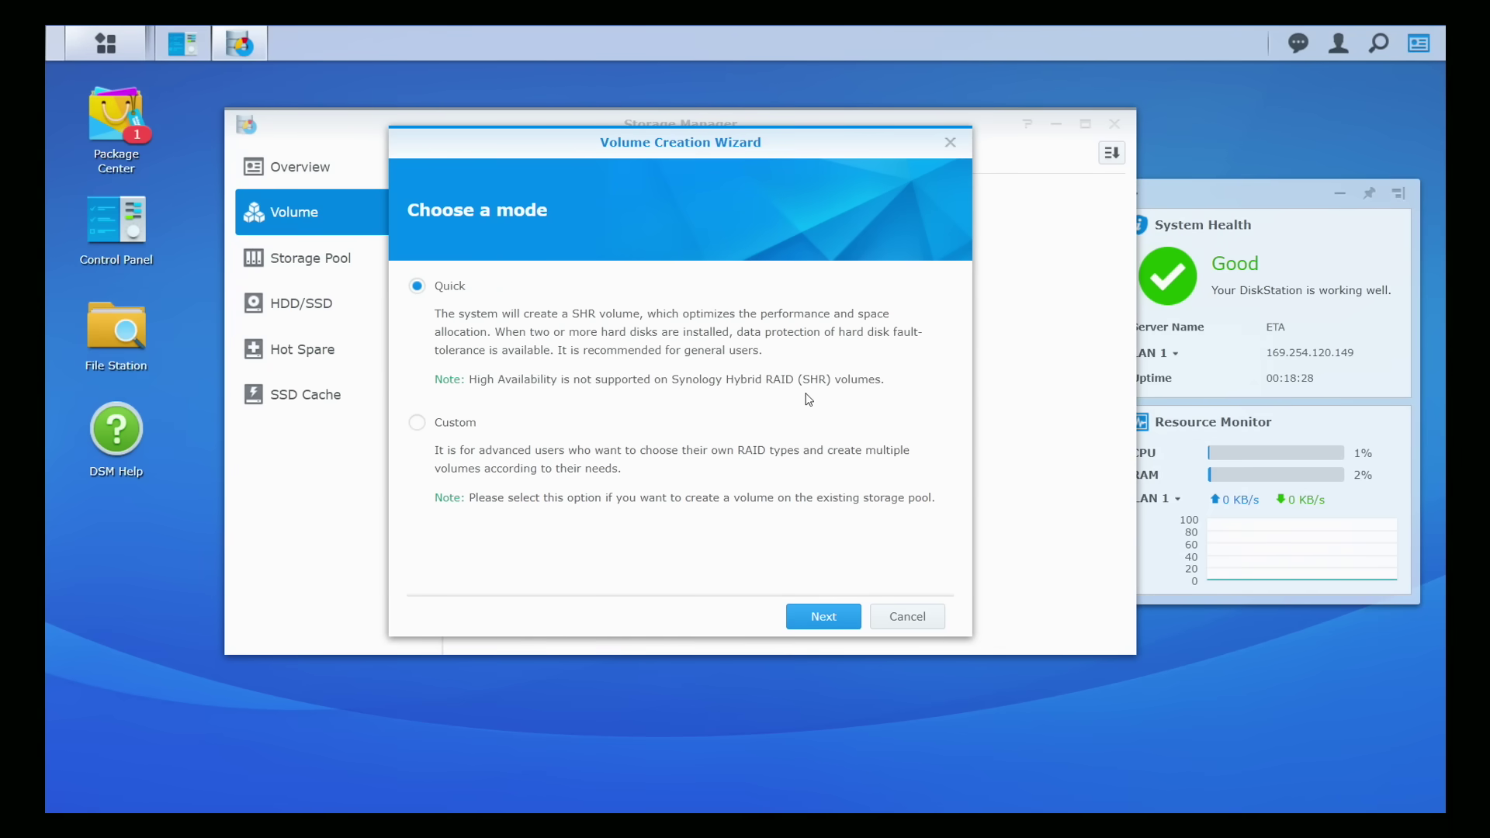
Step: Keep Quick mode and set the RAID type to SHR
{"action": "left_click", "coordinate": [838, 631]}
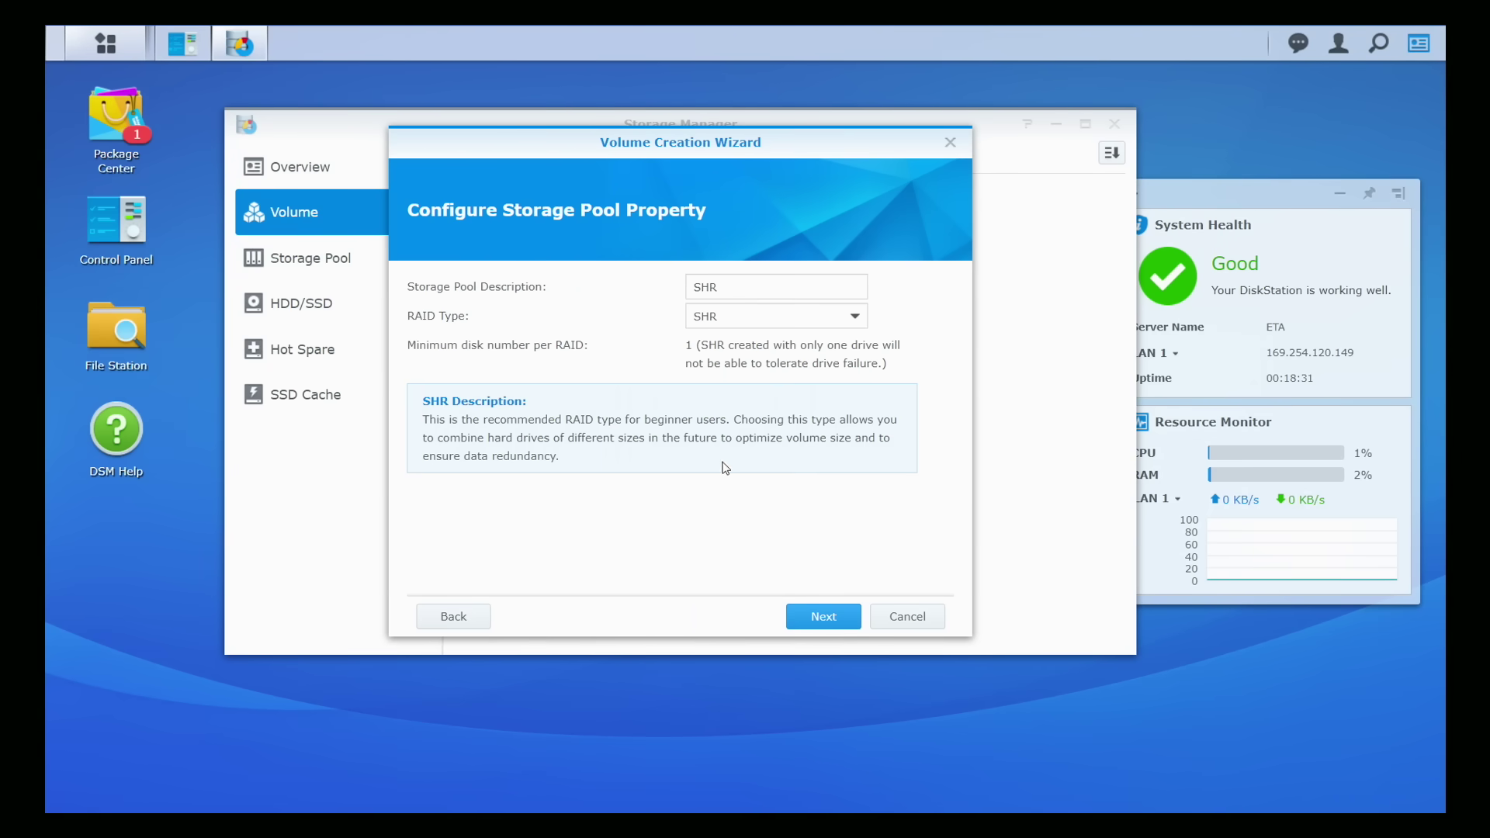
{"action": "left_click", "coordinate": [745, 317]}
{"action": "left_click", "coordinate": [716, 370]}
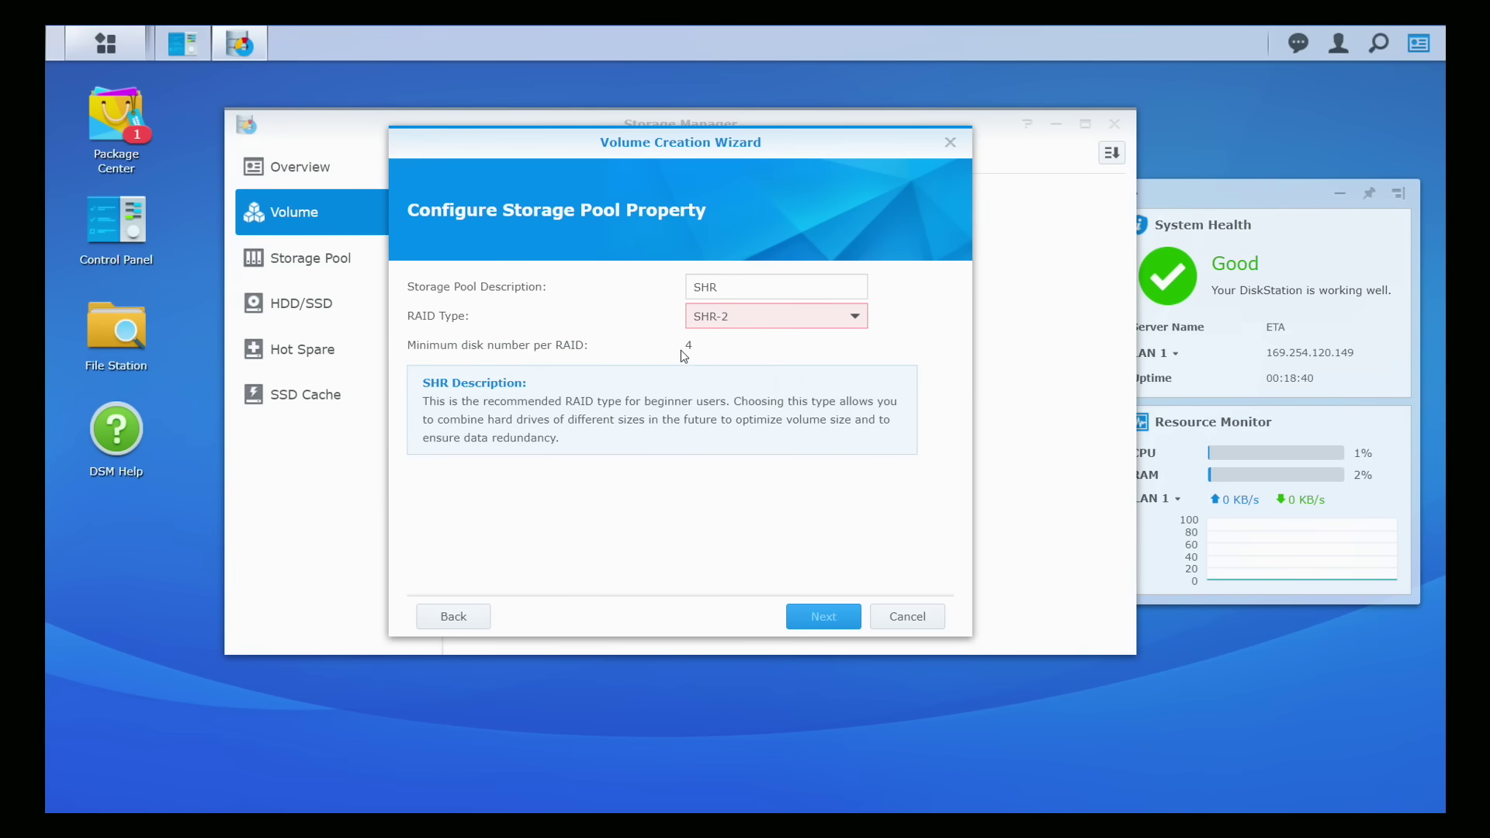
{"action": "left_click", "coordinate": [748, 320]}
{"action": "left_click", "coordinate": [732, 346]}
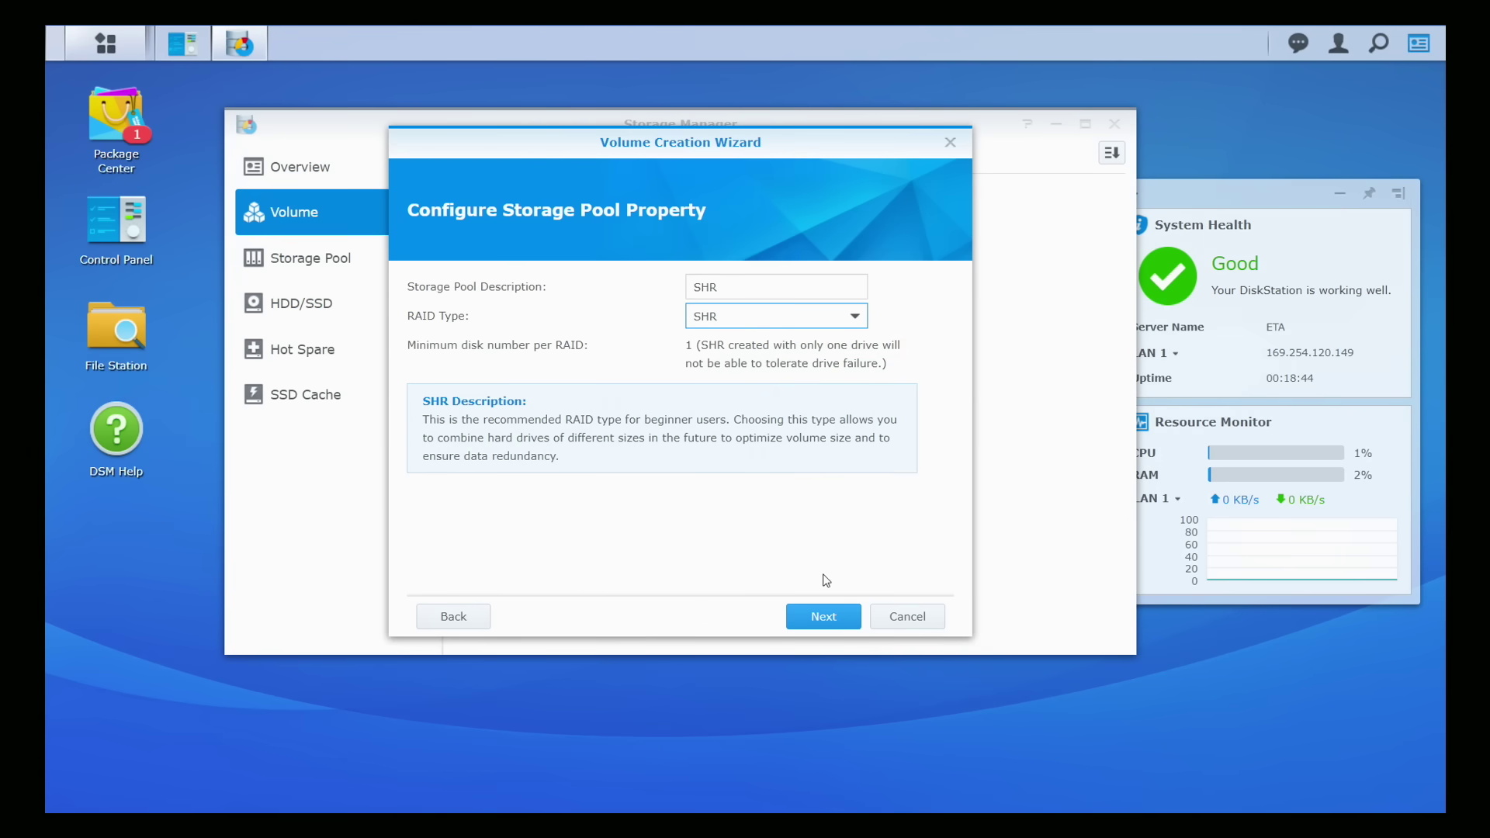
Step: Include all three disks and accept that they will be erased
{"action": "left_click", "coordinate": [822, 618]}
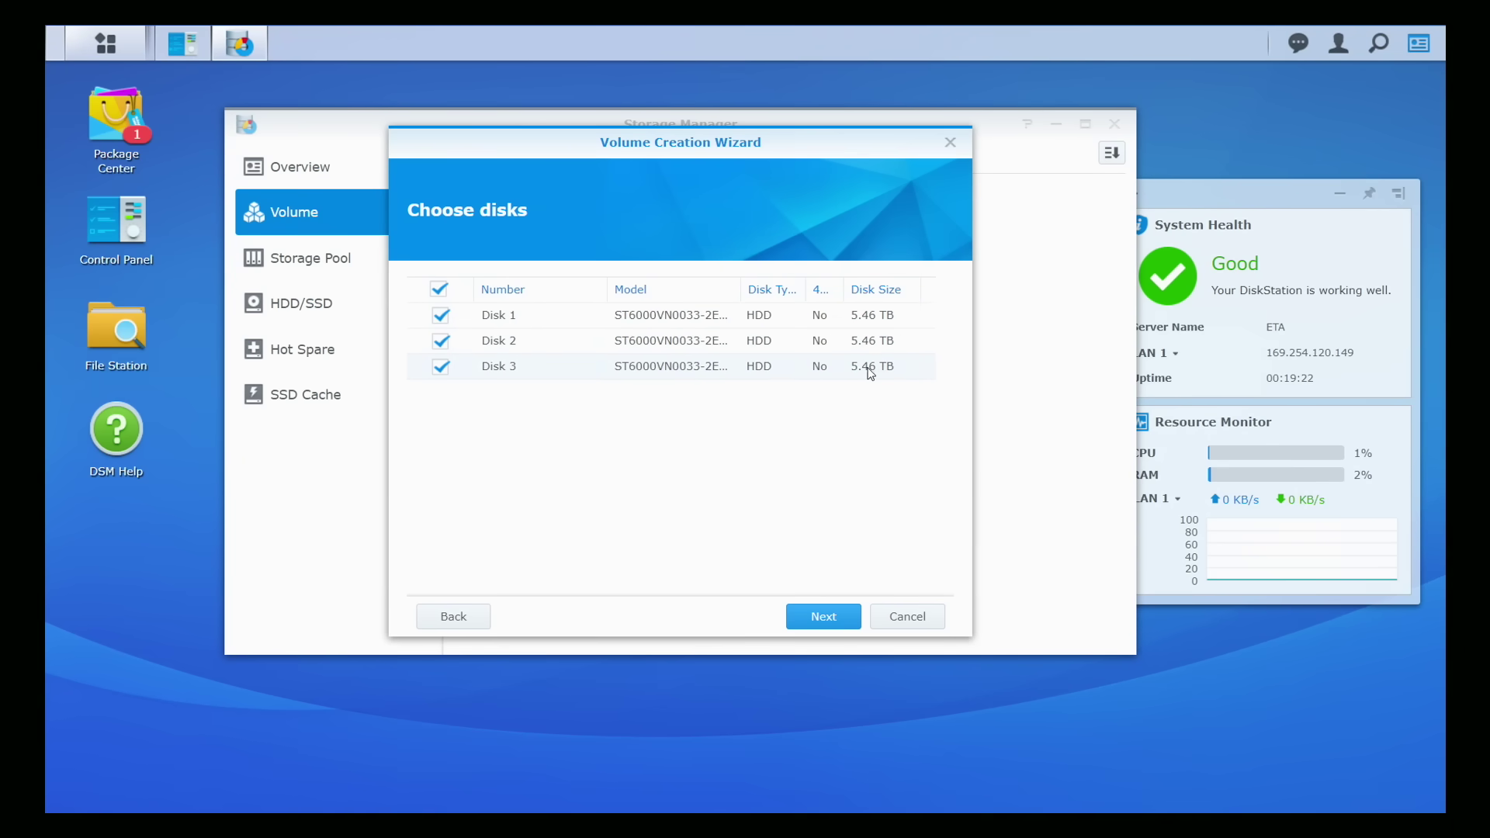
{"action": "left_click", "coordinate": [801, 624]}
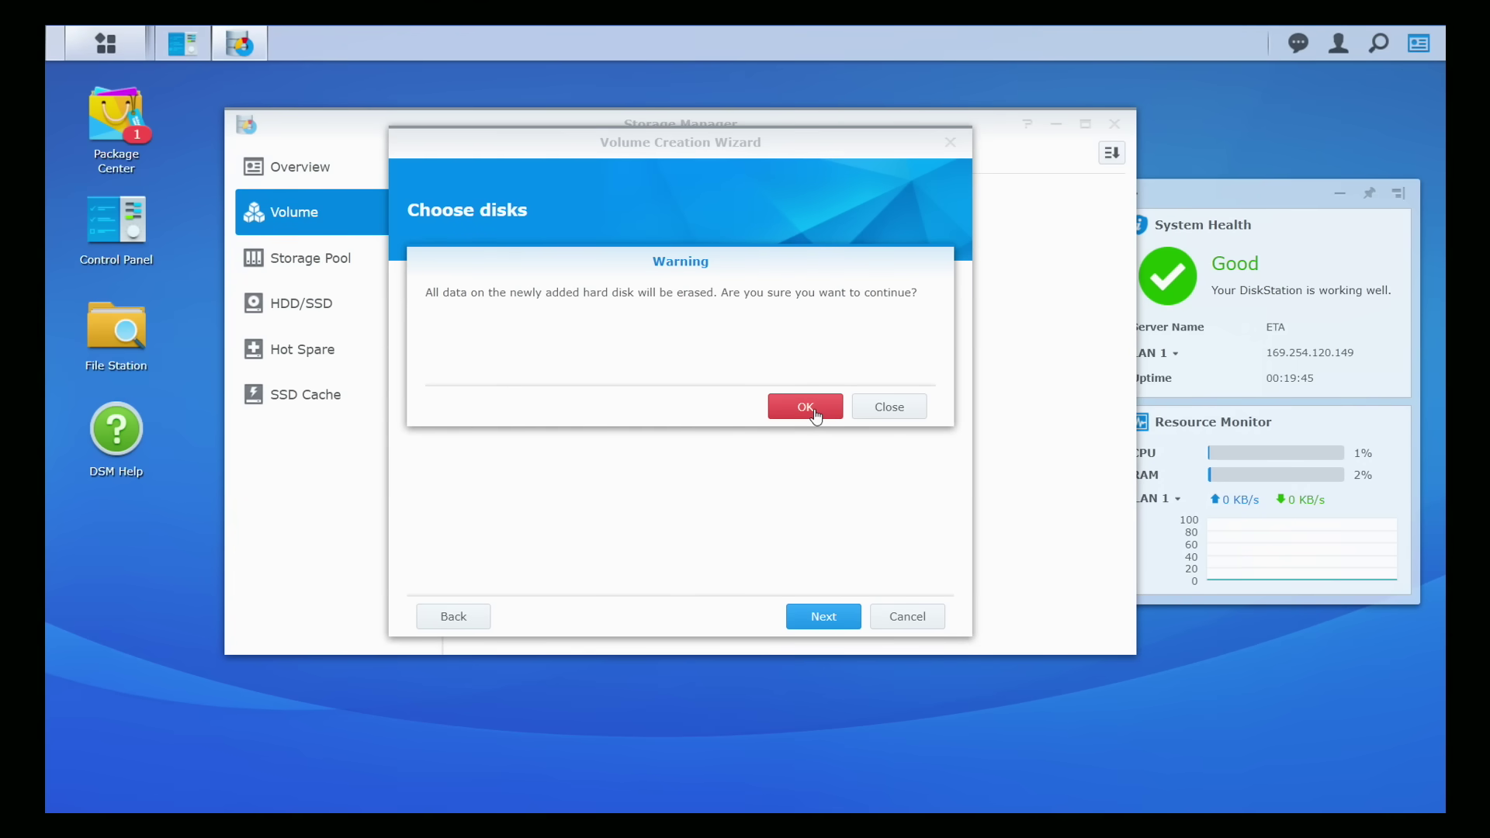
{"action": "left_click", "coordinate": [806, 406]}
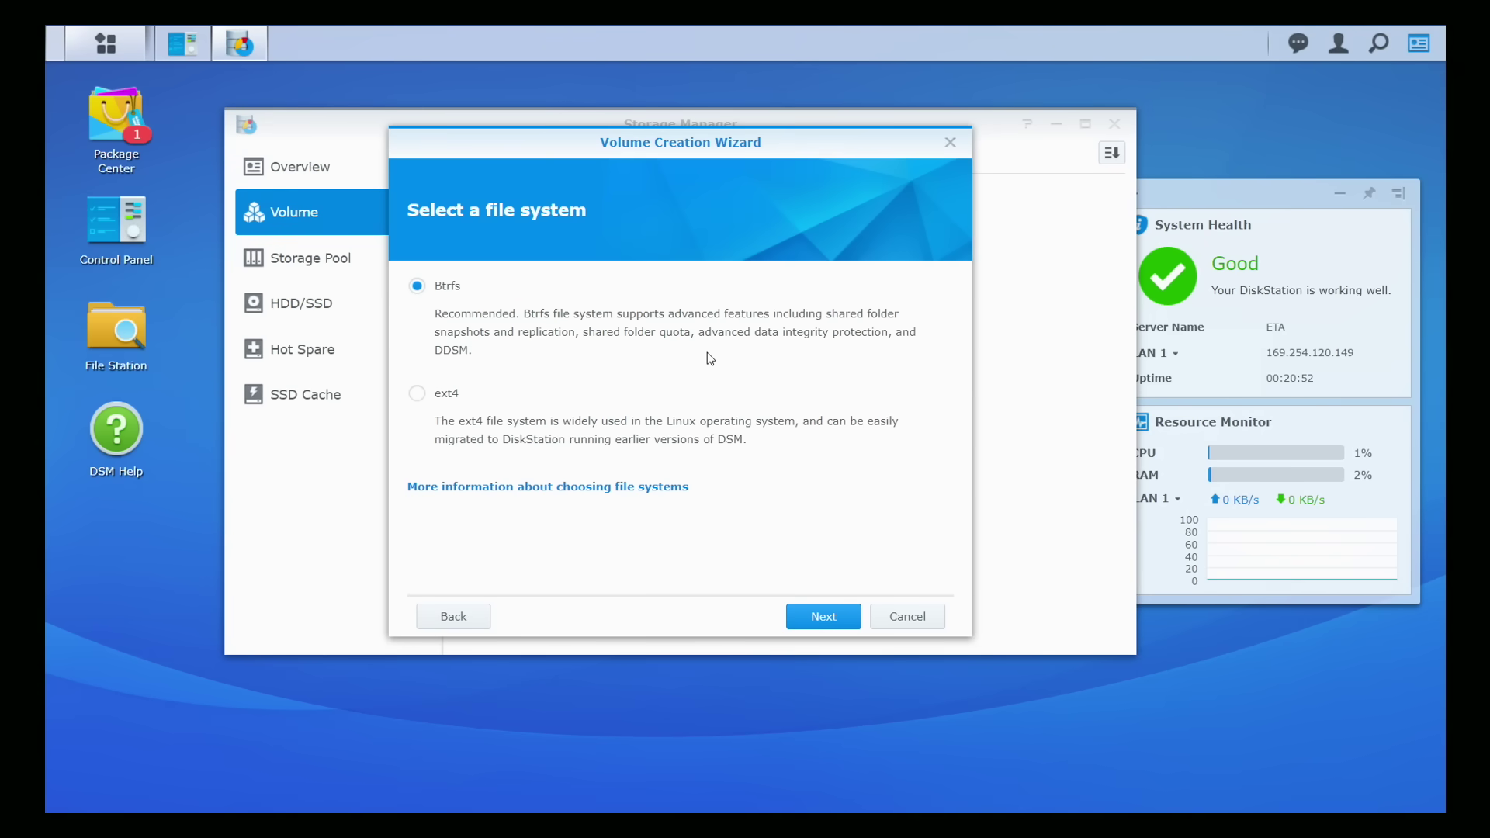
Step: Keep the Btrfs file system and apply the summarized settings to create Volume 1
{"action": "left_click", "coordinate": [824, 619]}
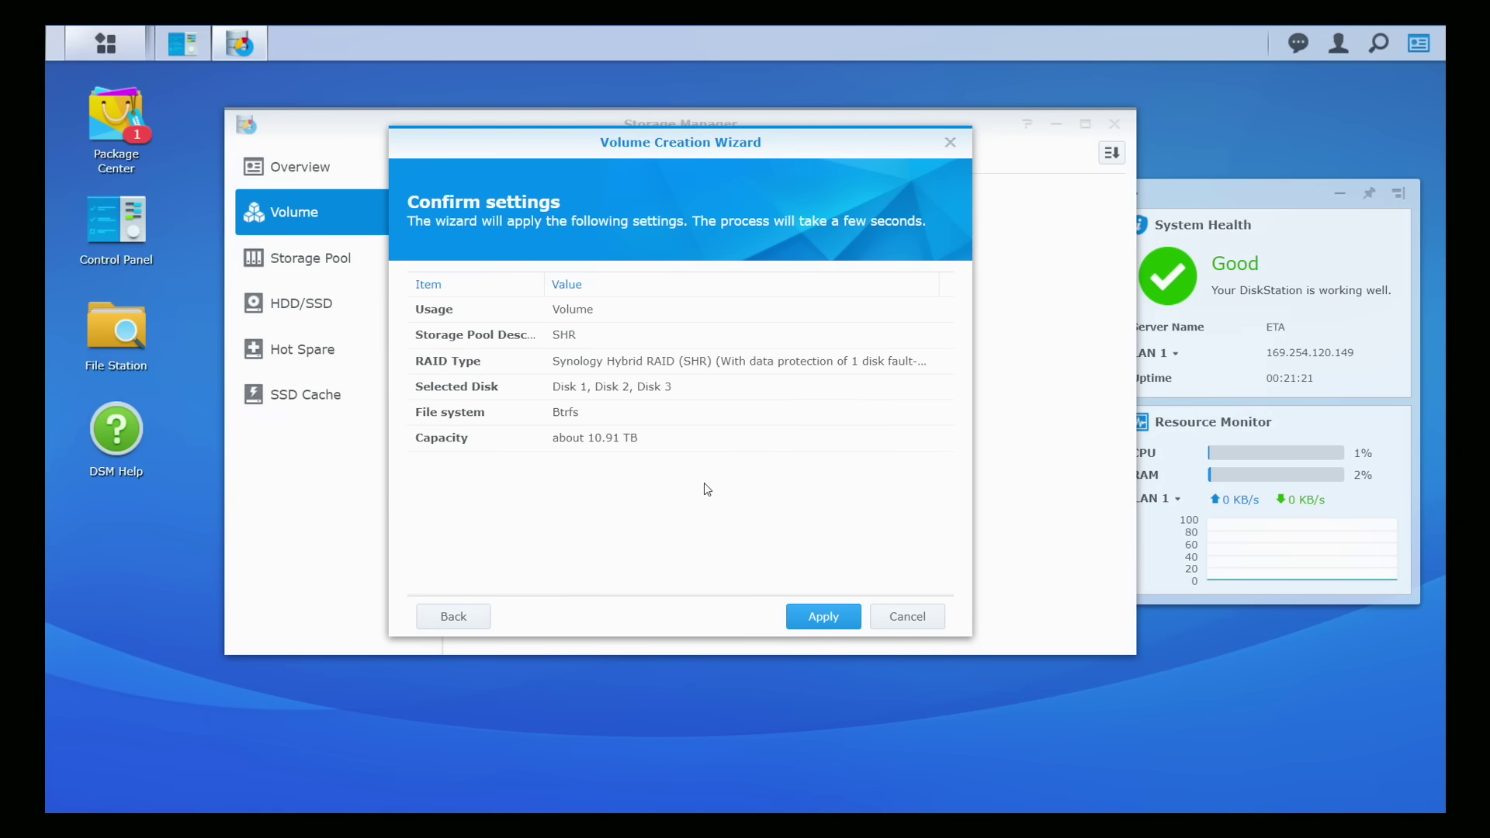
{"action": "left_click", "coordinate": [807, 624]}
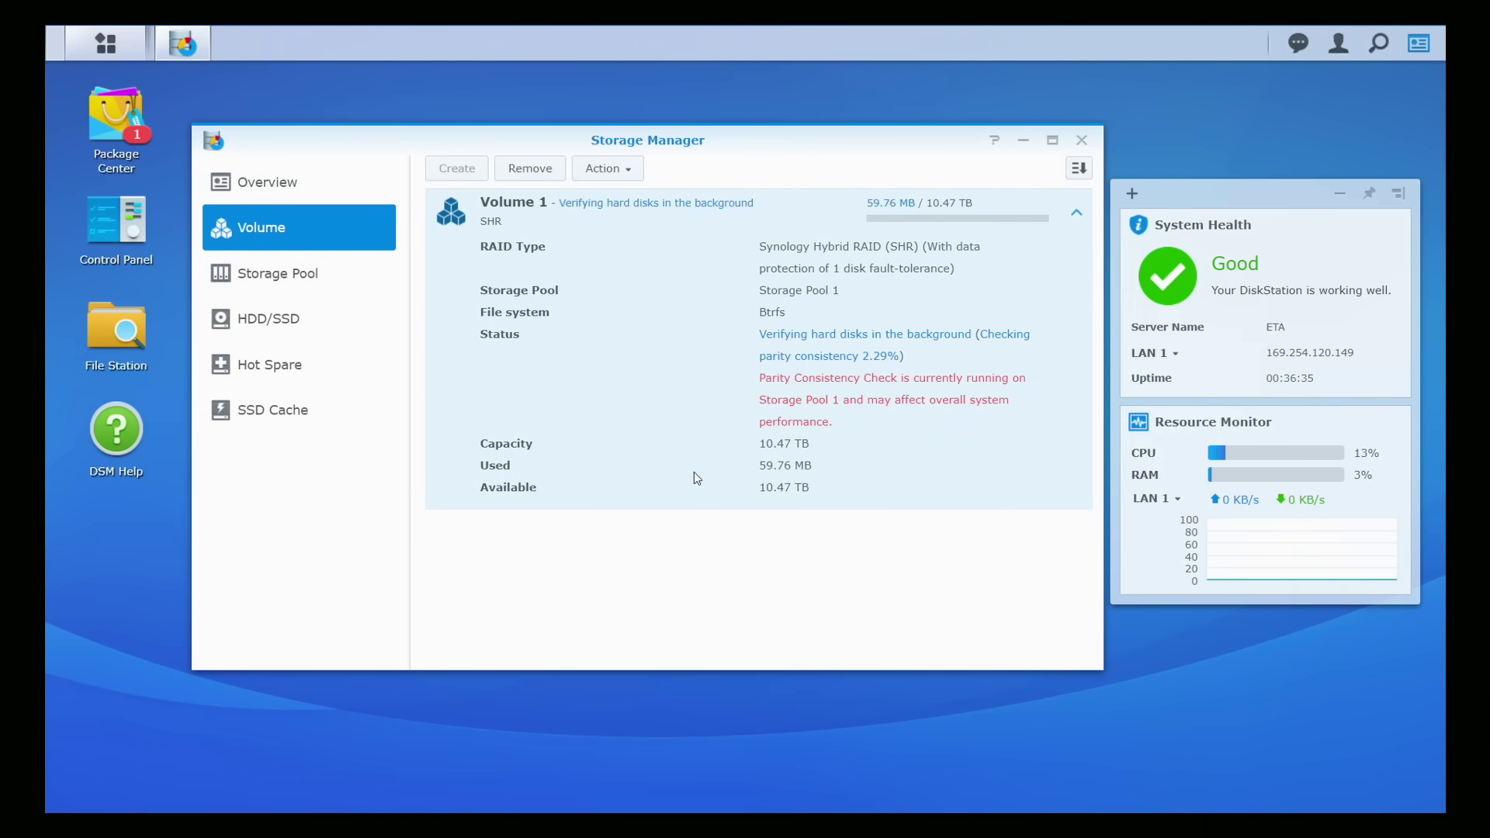
Step: Close Storage Manager and start a new shared folder from Control Panel's Shared Folder page
{"action": "left_click", "coordinate": [1083, 140]}
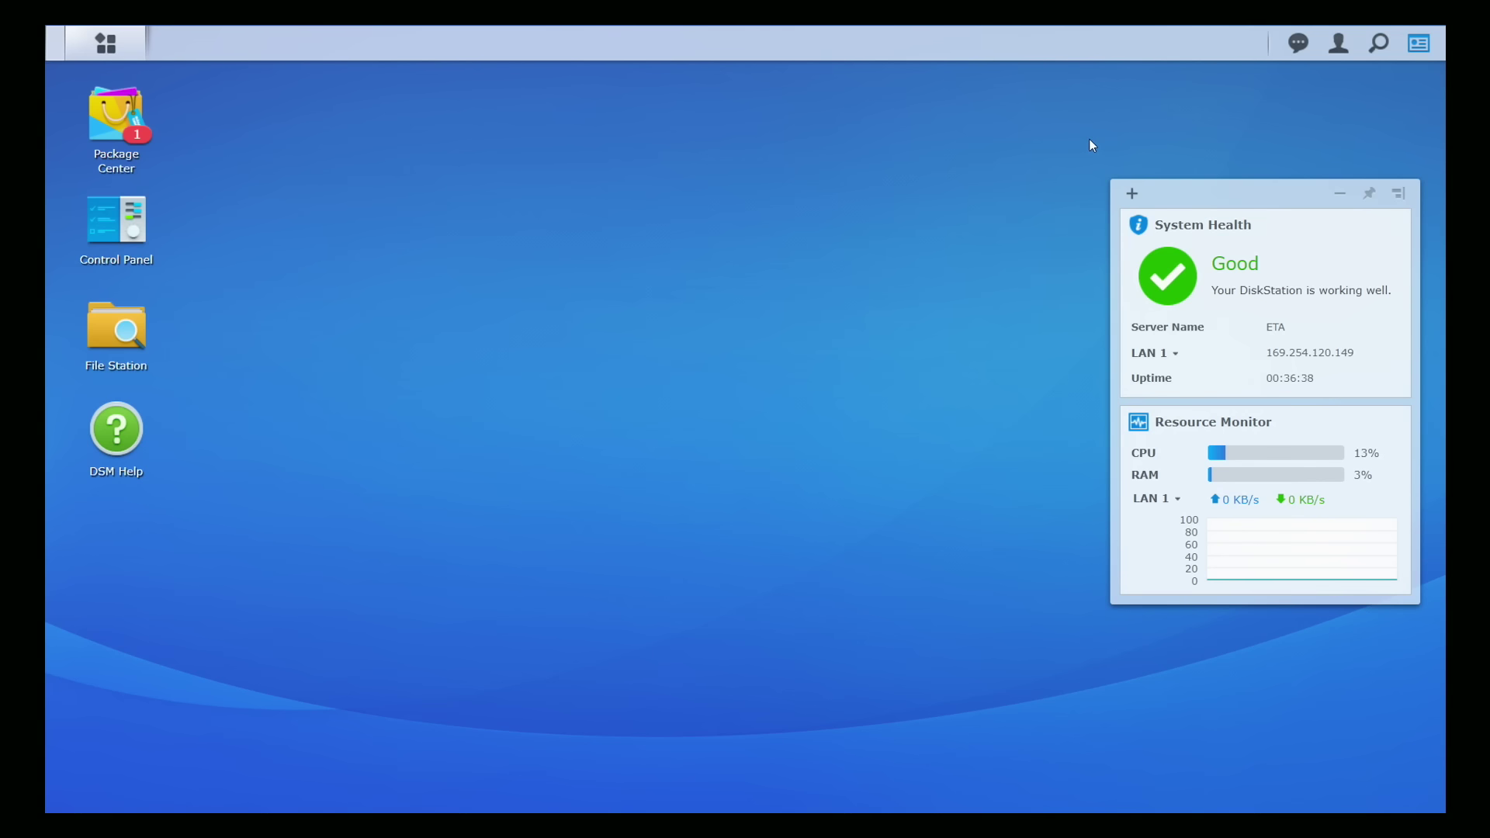
{"action": "left_click", "coordinate": [114, 234]}
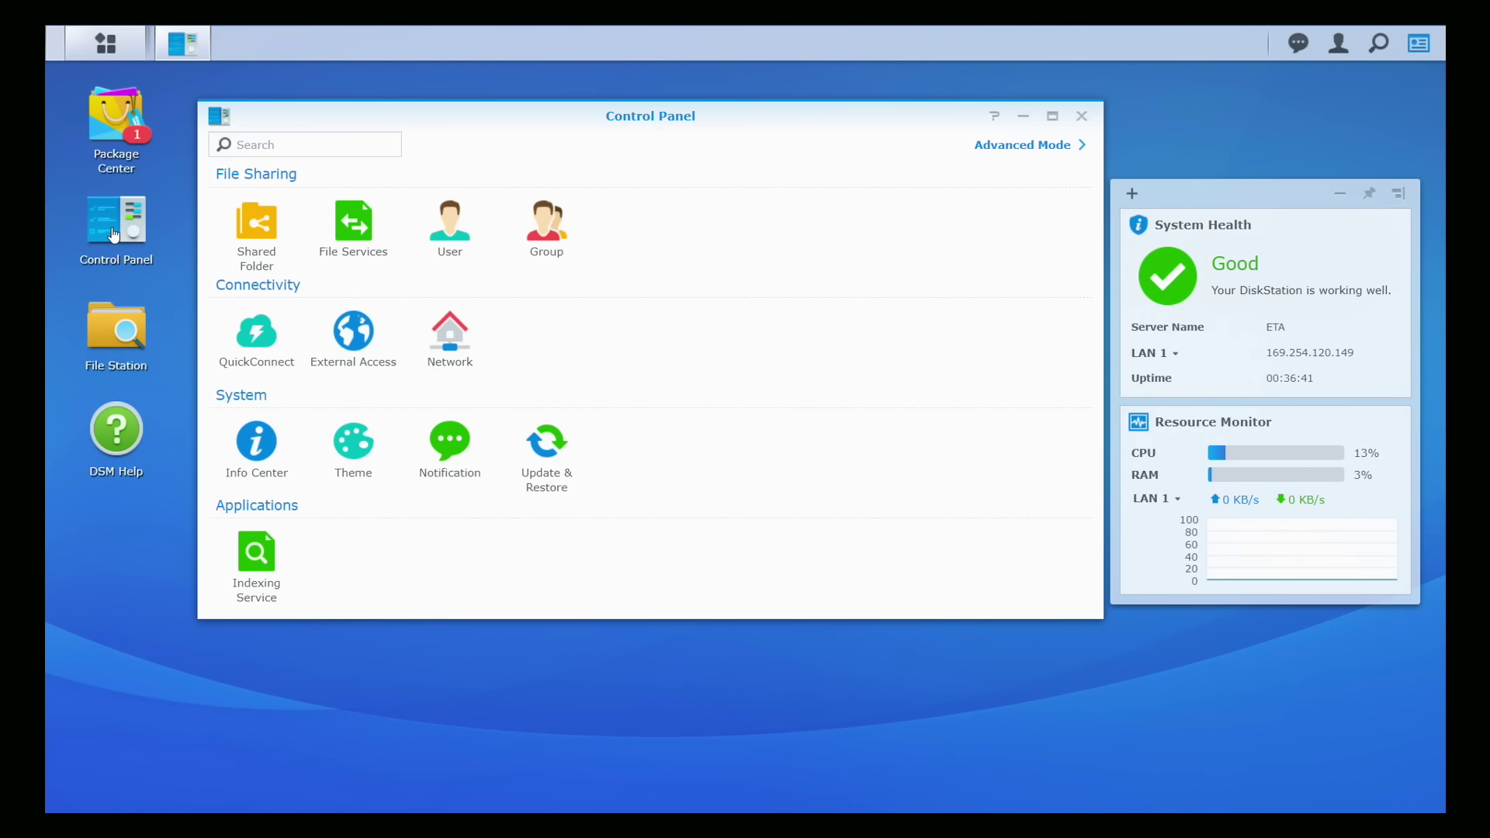
{"action": "left_click", "coordinate": [260, 233]}
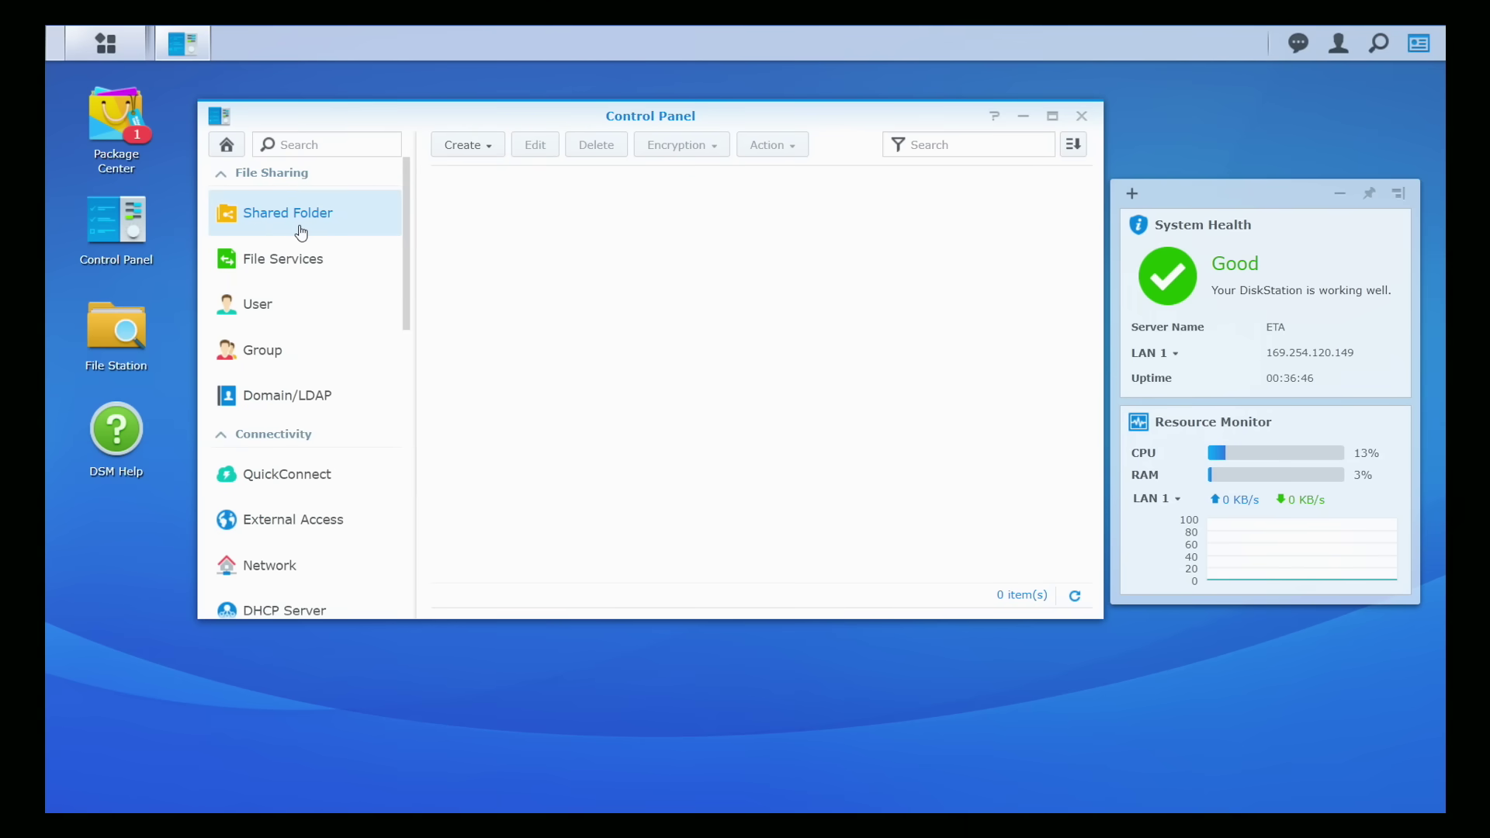
{"action": "left_click", "coordinate": [479, 154]}
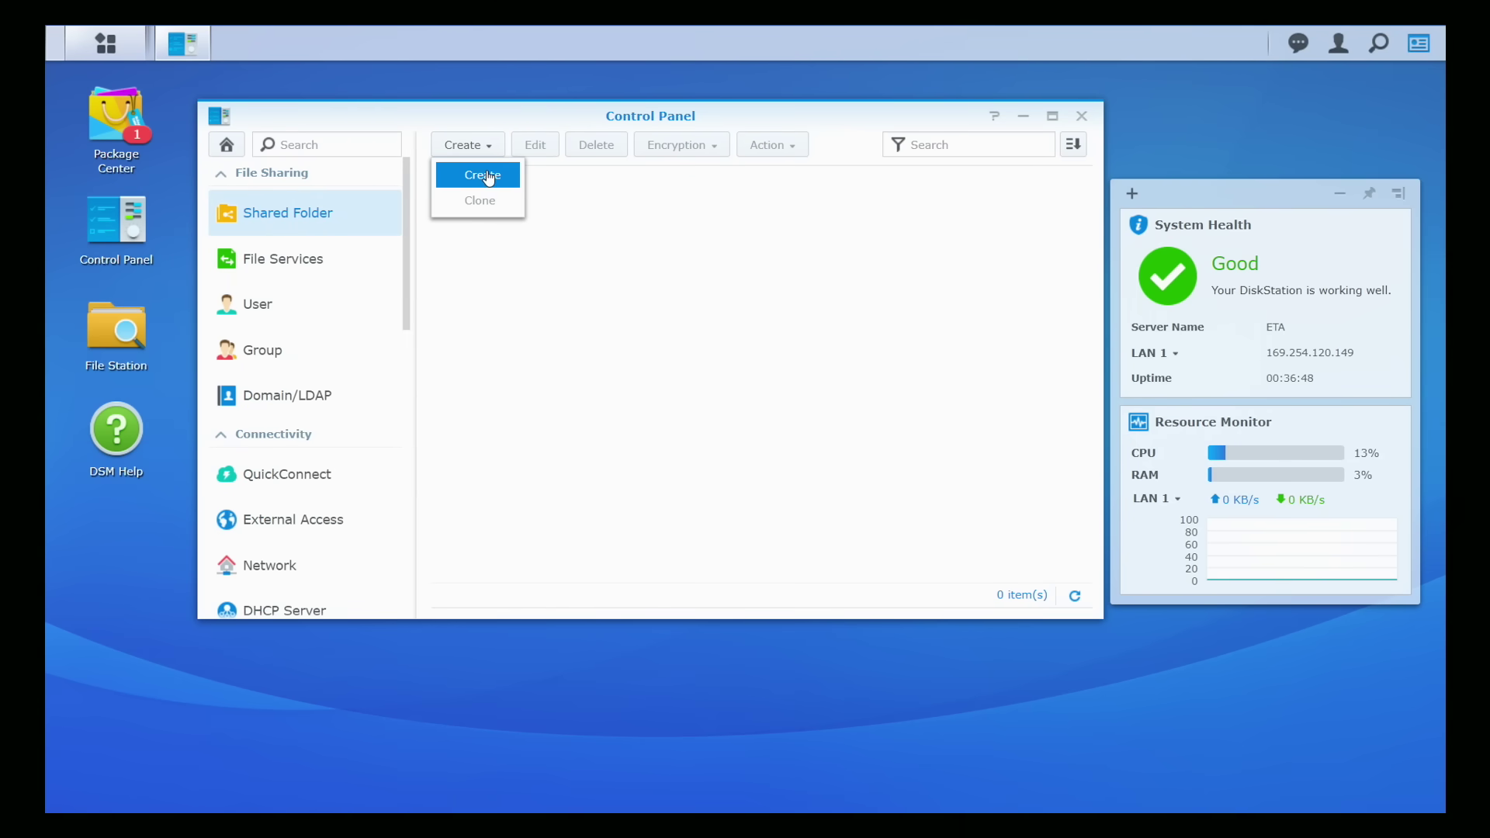
{"action": "left_click", "coordinate": [483, 174]}
Step: Name the folder 'My media' with description 'My media' on Volume 1
{"action": "left_click", "coordinate": [506, 247]}
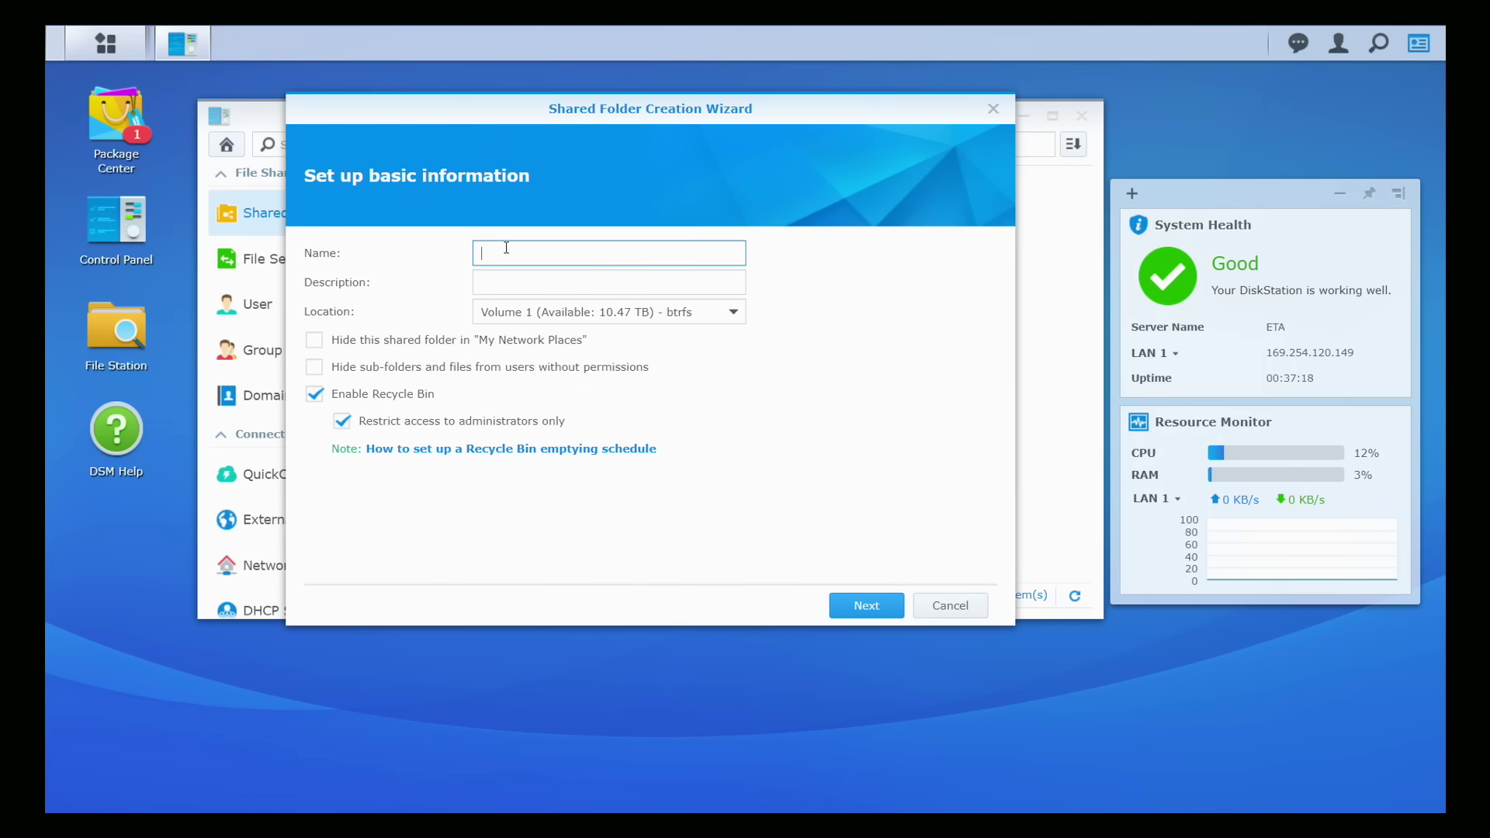
{"action": "type", "text": "My media"}
{"action": "left_click", "coordinate": [537, 281]}
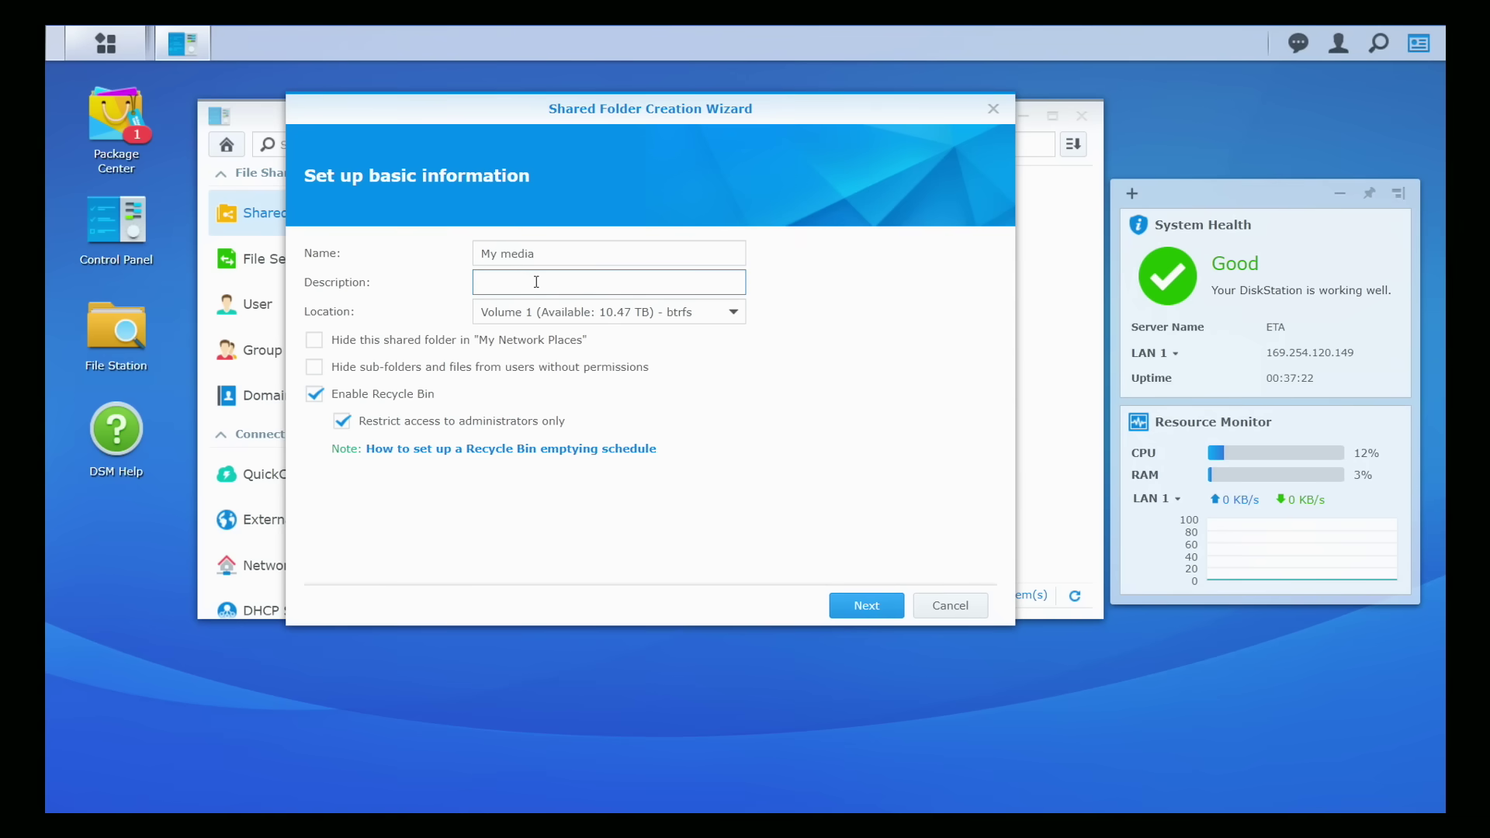
{"action": "type", "text": "My media"}
{"action": "left_click", "coordinate": [519, 312]}
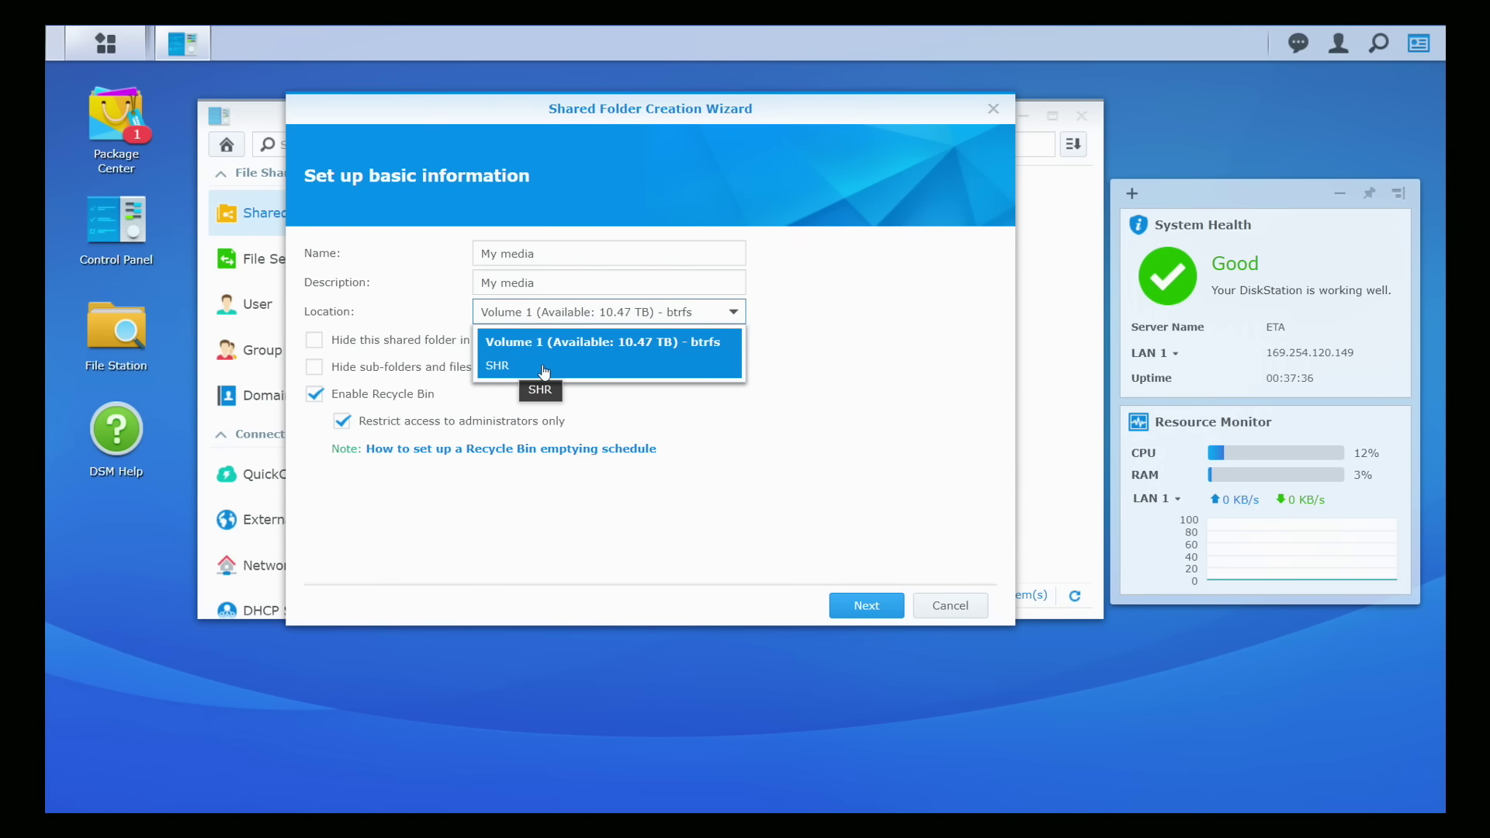
{"action": "left_click", "coordinate": [625, 361]}
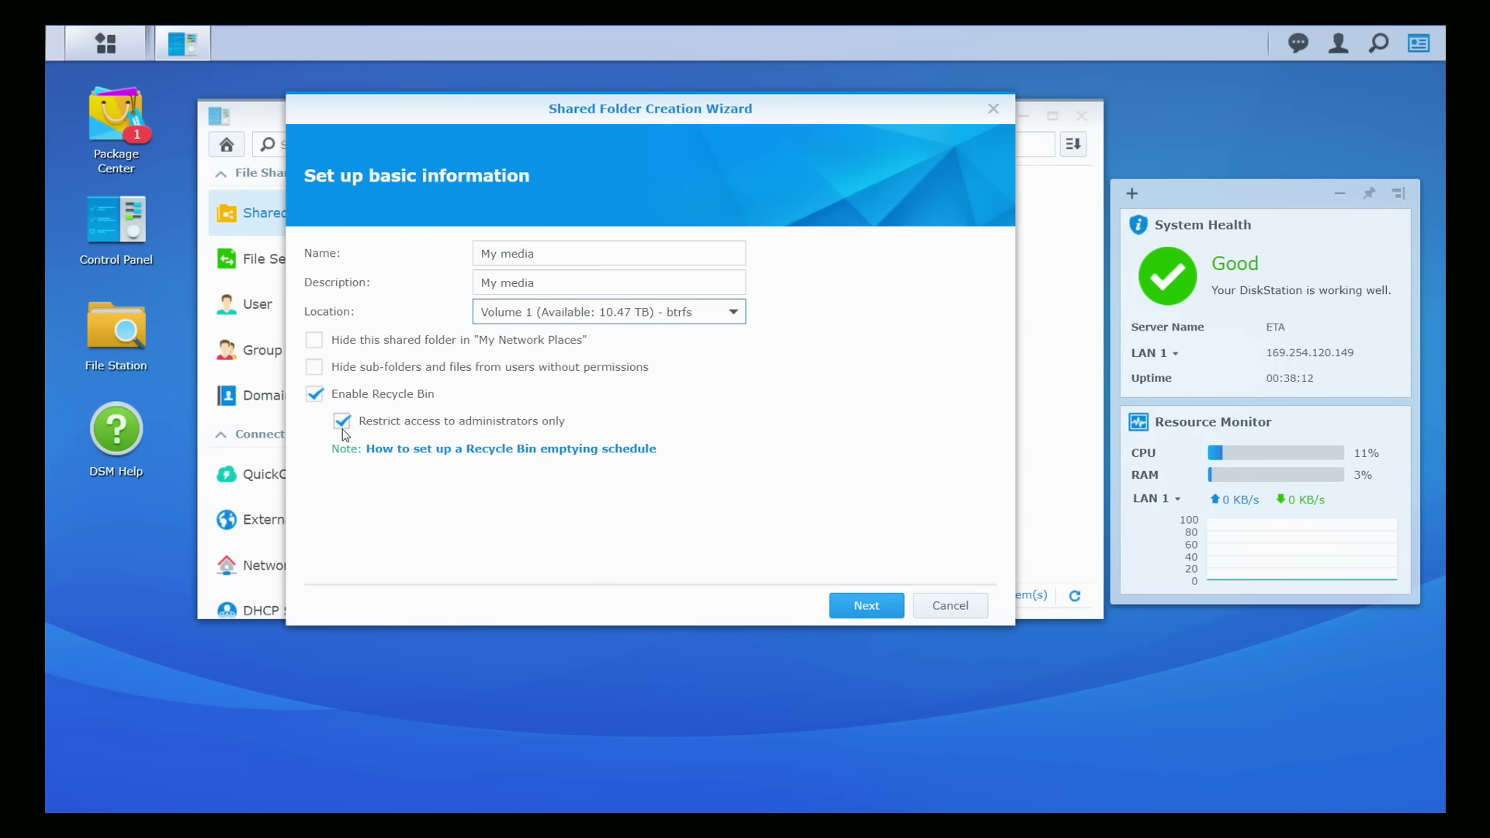
Step: Leave encryption off, enable data checksum, and continue to the settings summary
{"action": "left_click", "coordinate": [853, 613]}
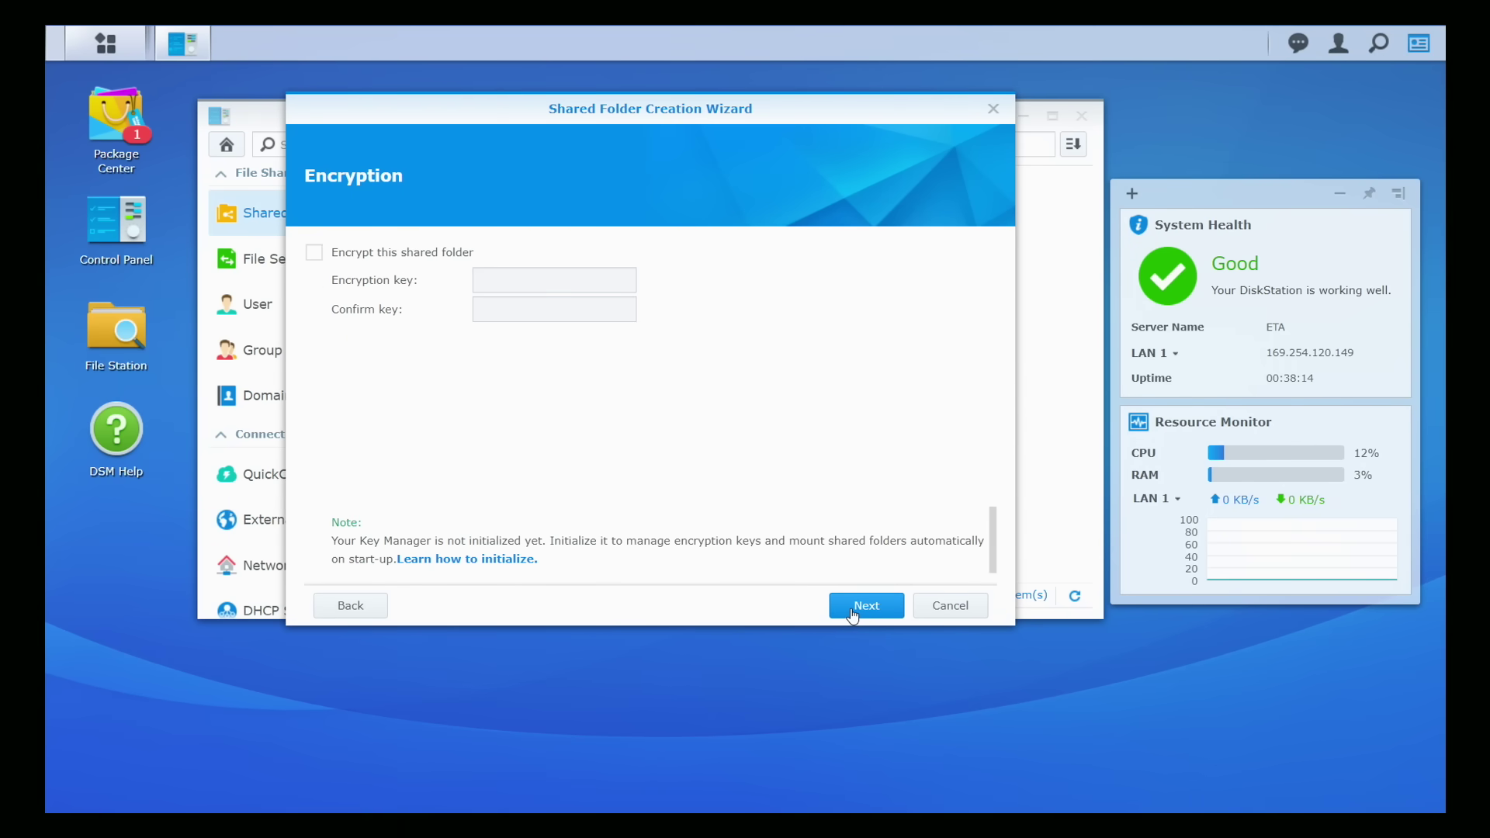
{"action": "left_click", "coordinate": [315, 253]}
{"action": "left_click", "coordinate": [315, 254]}
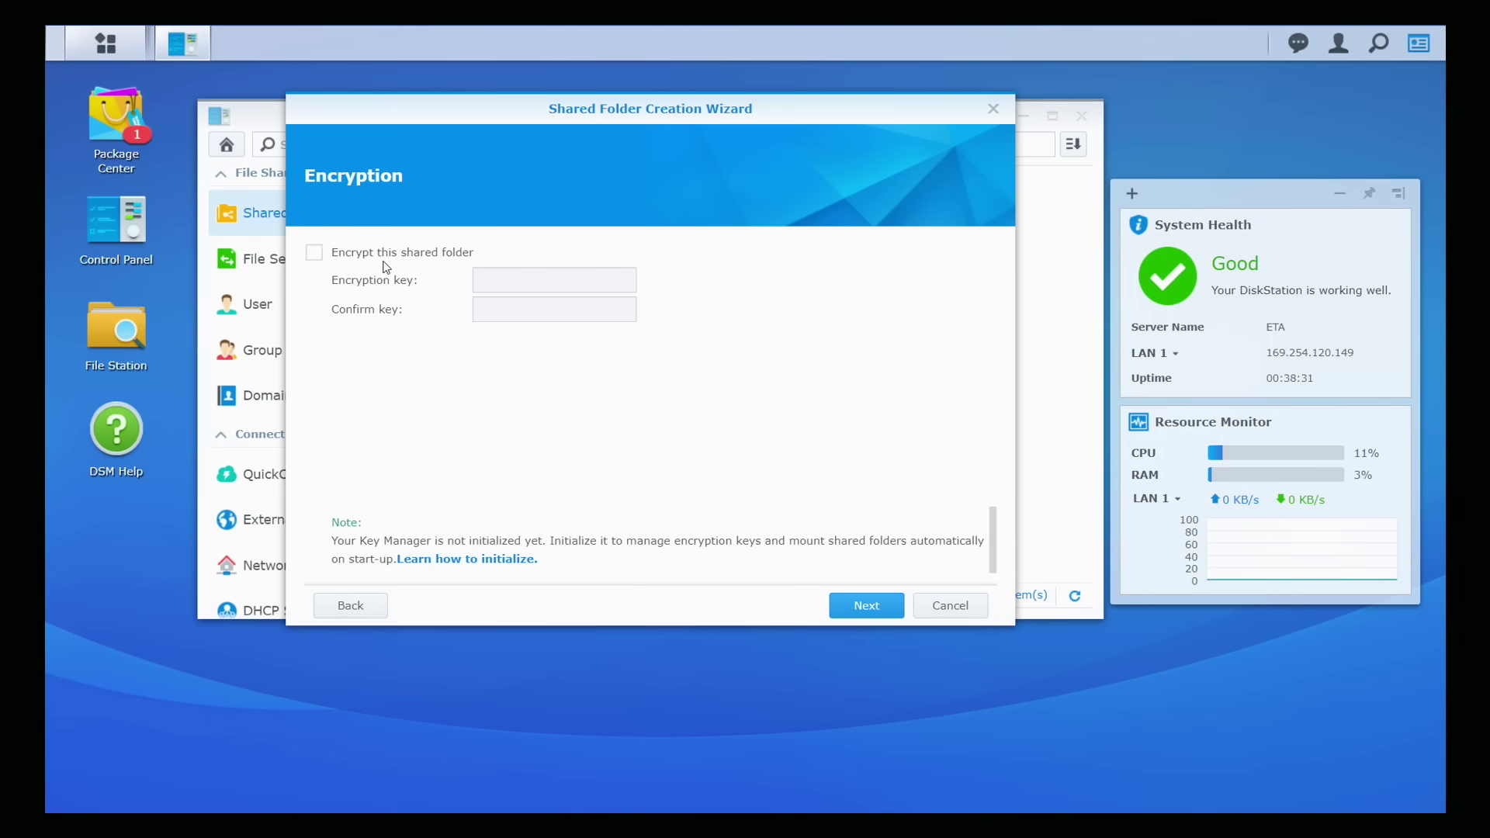
{"action": "left_click", "coordinate": [889, 611]}
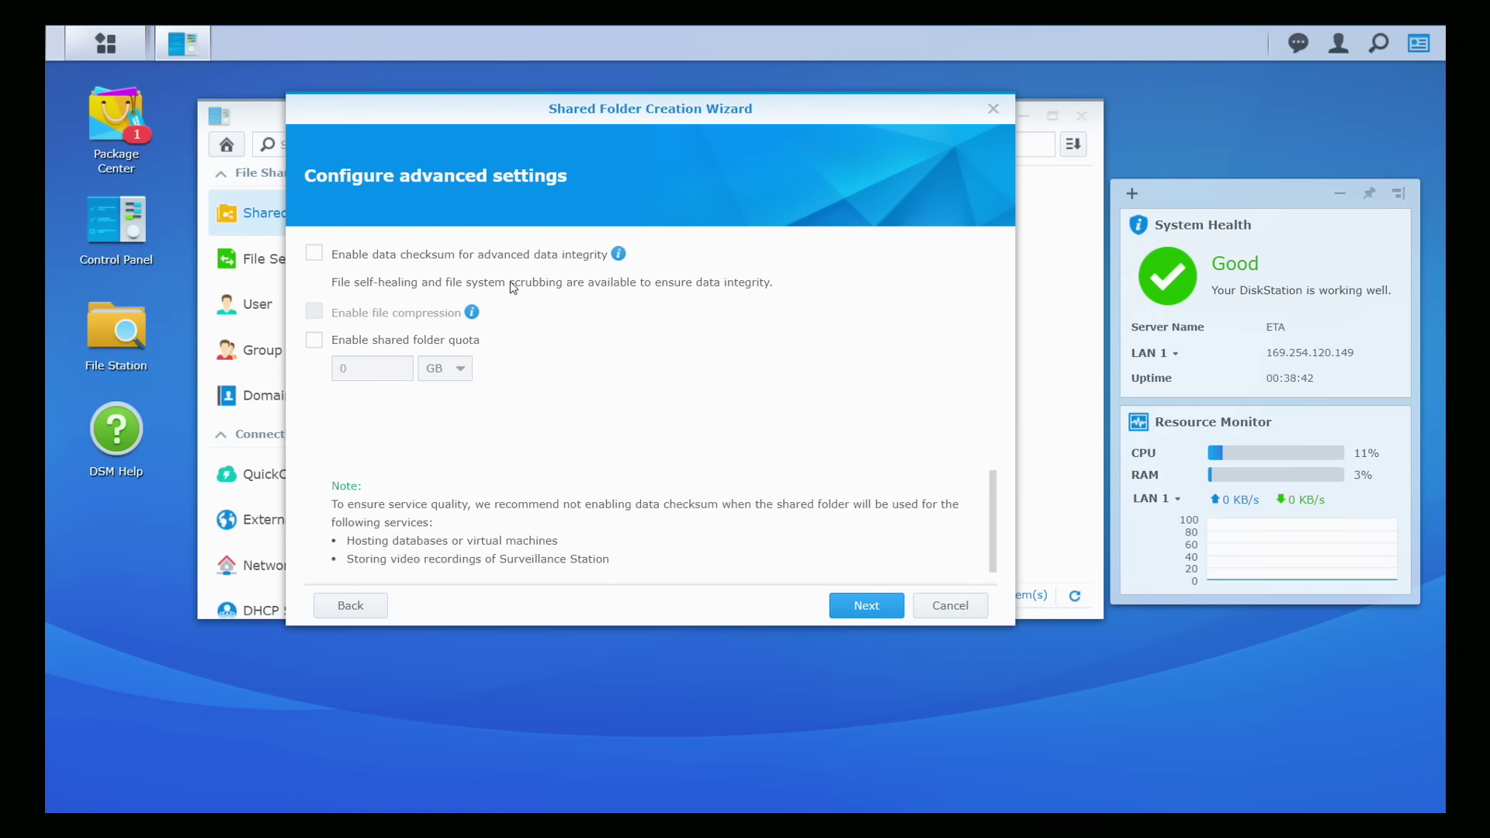
{"action": "left_click", "coordinate": [315, 254]}
{"action": "left_click", "coordinate": [864, 606]}
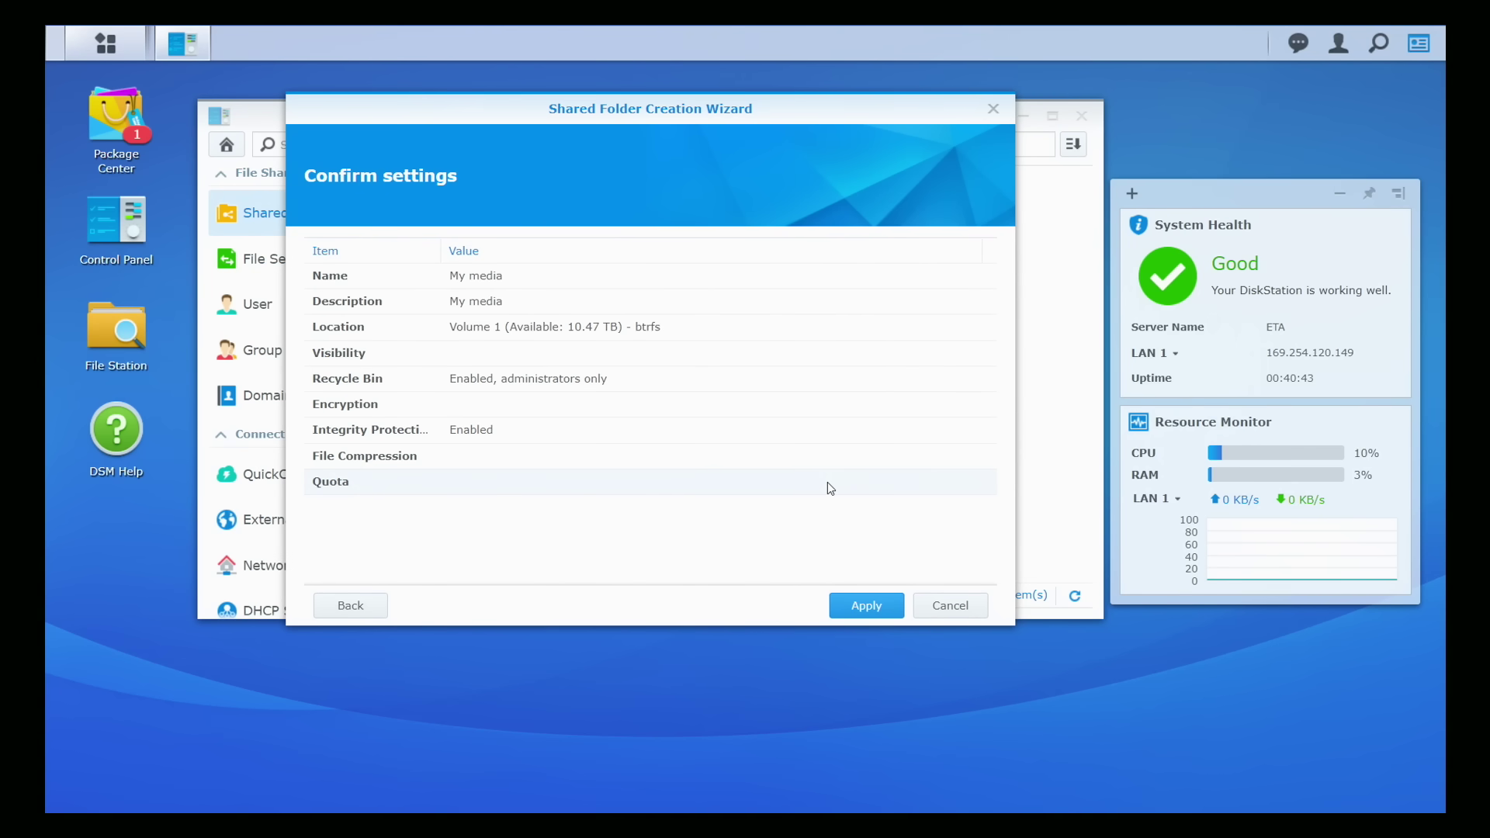
Step: Apply the wizard and save the My media folder with default guest, user and admin permissions
{"action": "left_click", "coordinate": [870, 607]}
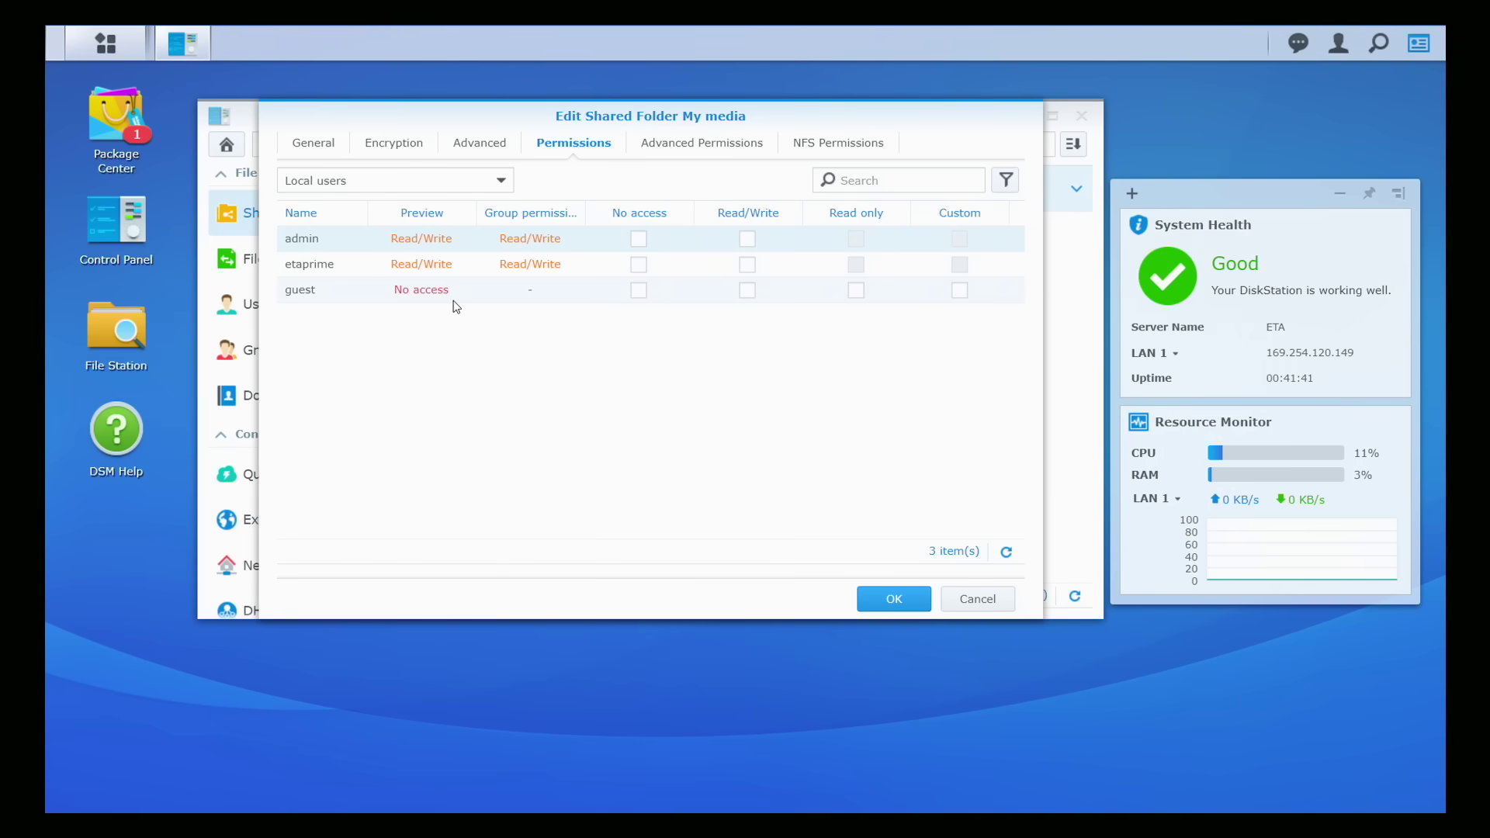
{"action": "left_click", "coordinate": [638, 291]}
{"action": "left_click", "coordinate": [639, 265]}
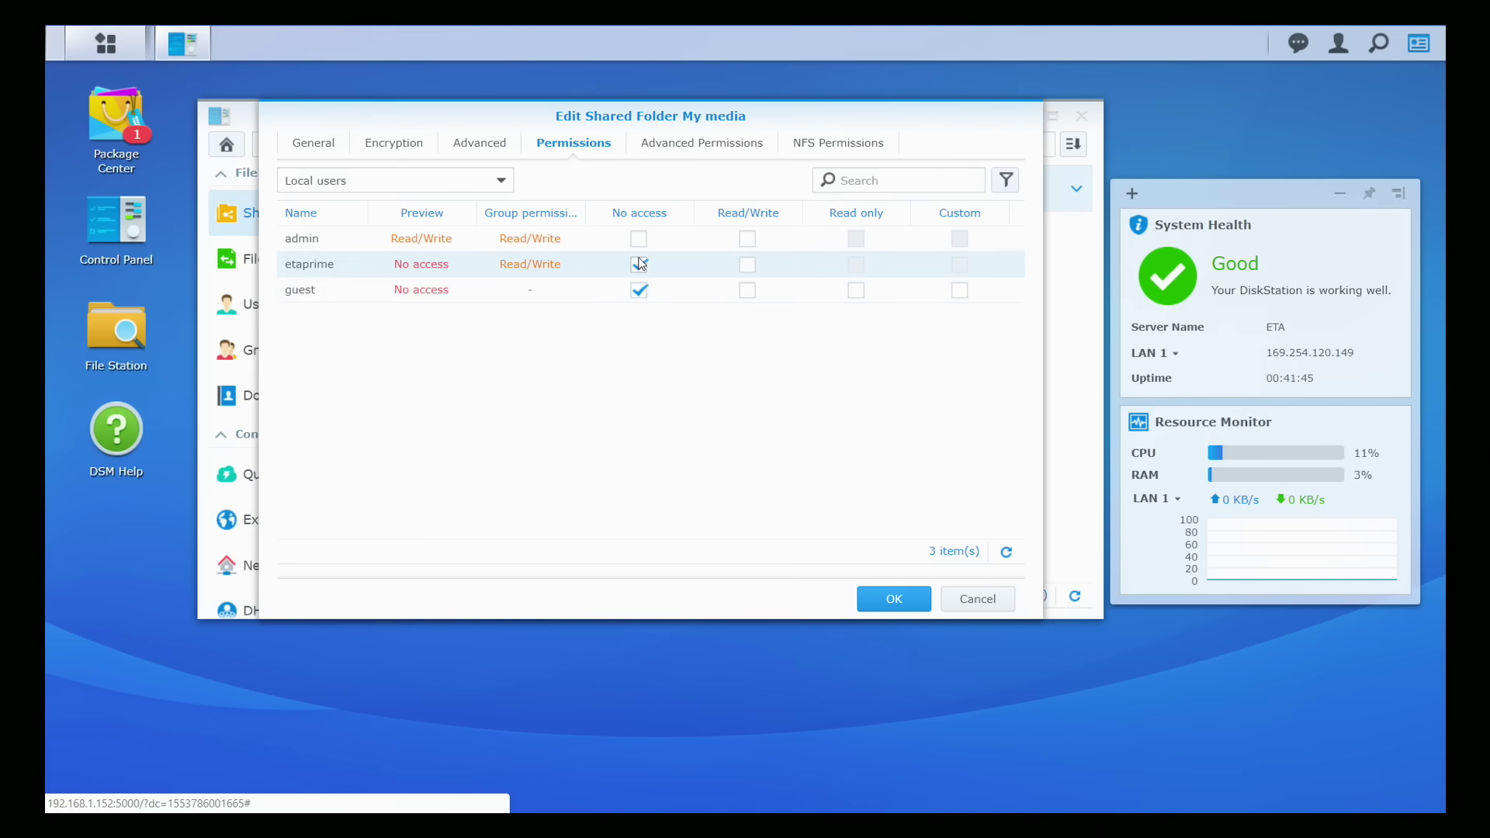
{"action": "left_click", "coordinate": [748, 238]}
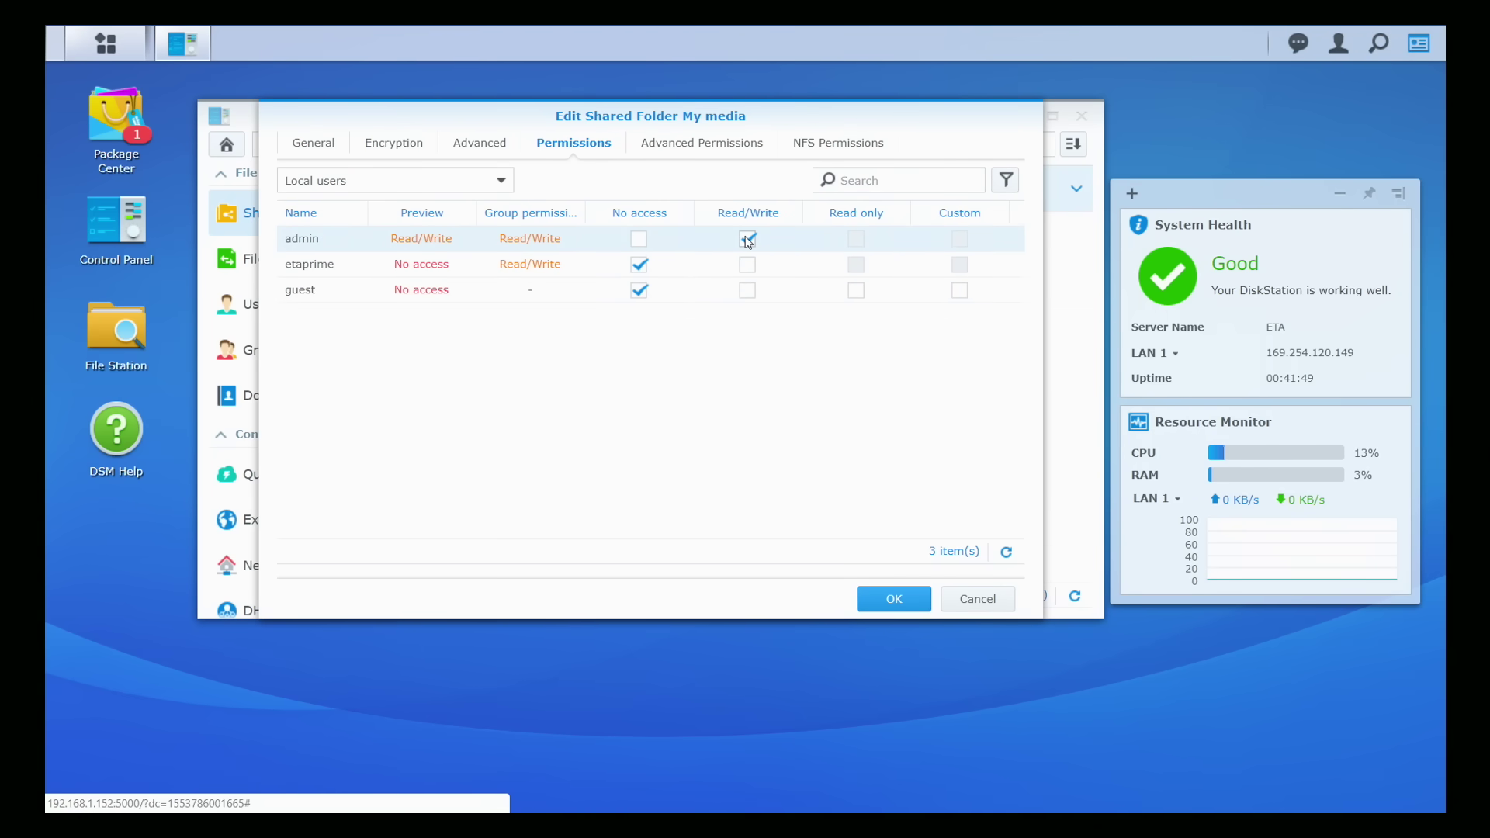
{"action": "left_click", "coordinate": [747, 239]}
{"action": "left_click", "coordinate": [639, 265]}
{"action": "left_click", "coordinate": [639, 290]}
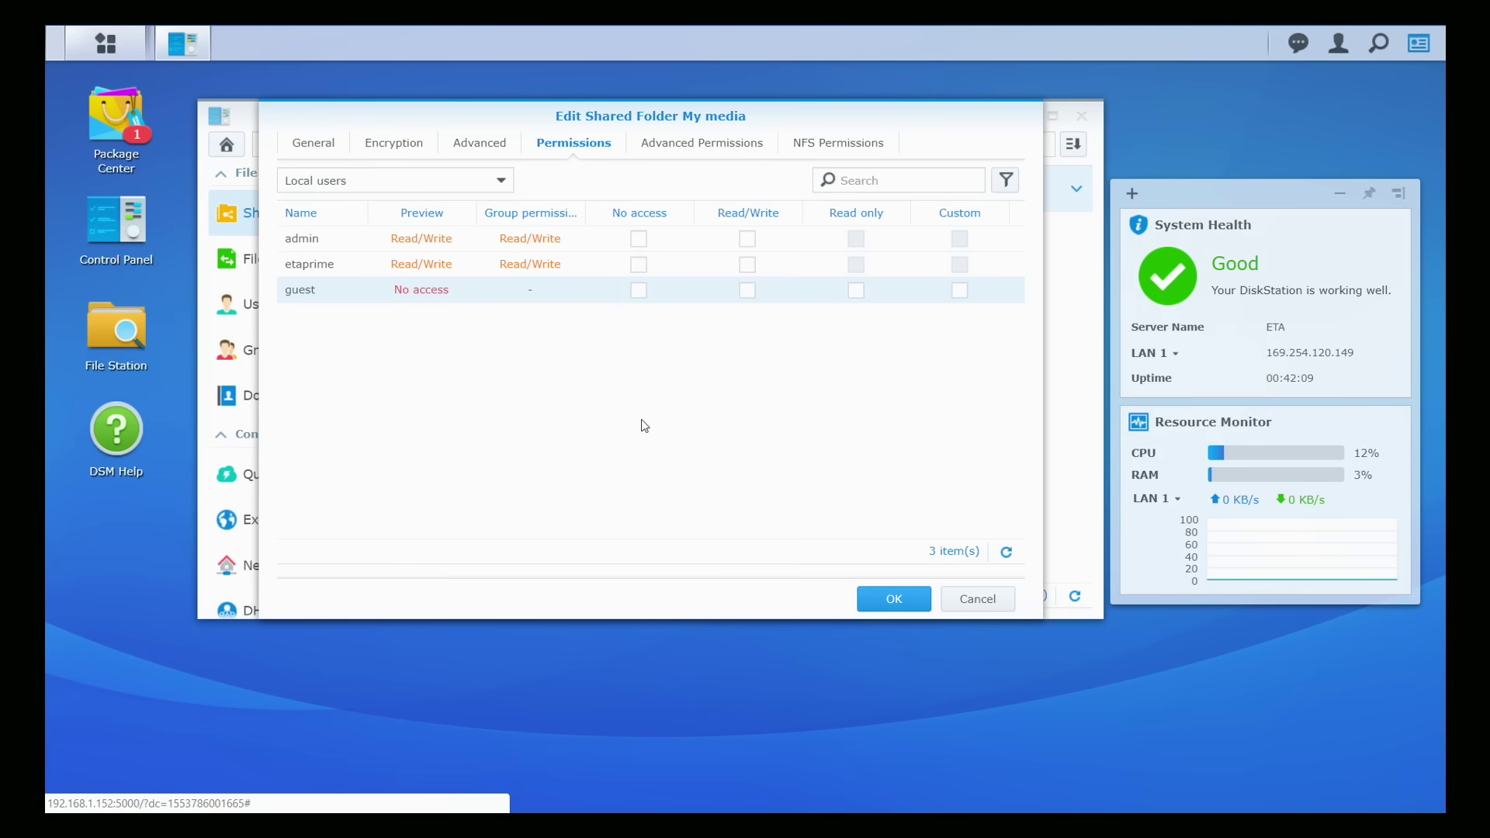
{"action": "left_click", "coordinate": [894, 599]}
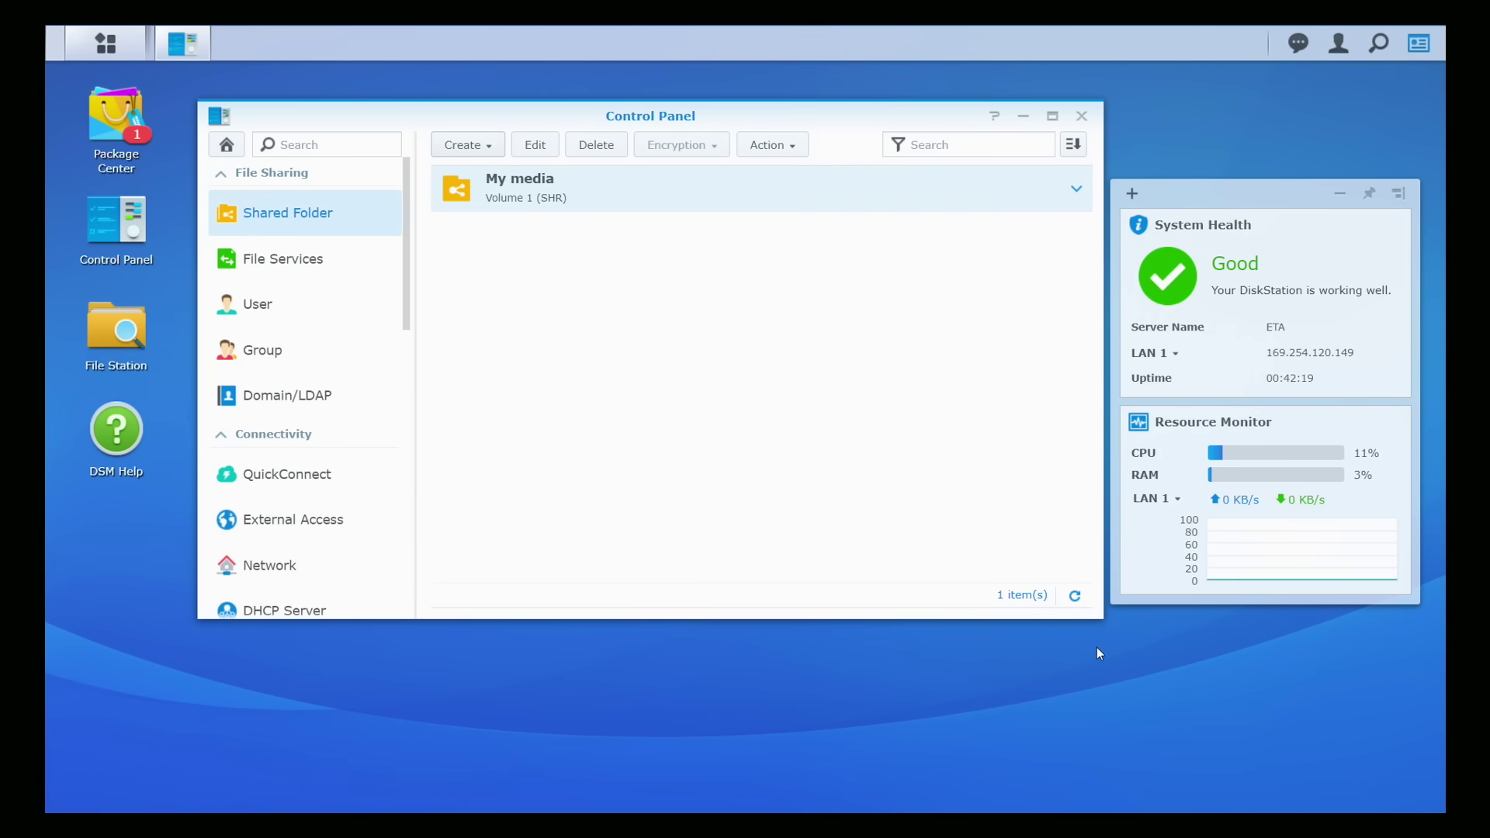
Step: Close Control Panel, open File Station, and move its window up and left
{"action": "left_click", "coordinate": [1082, 116]}
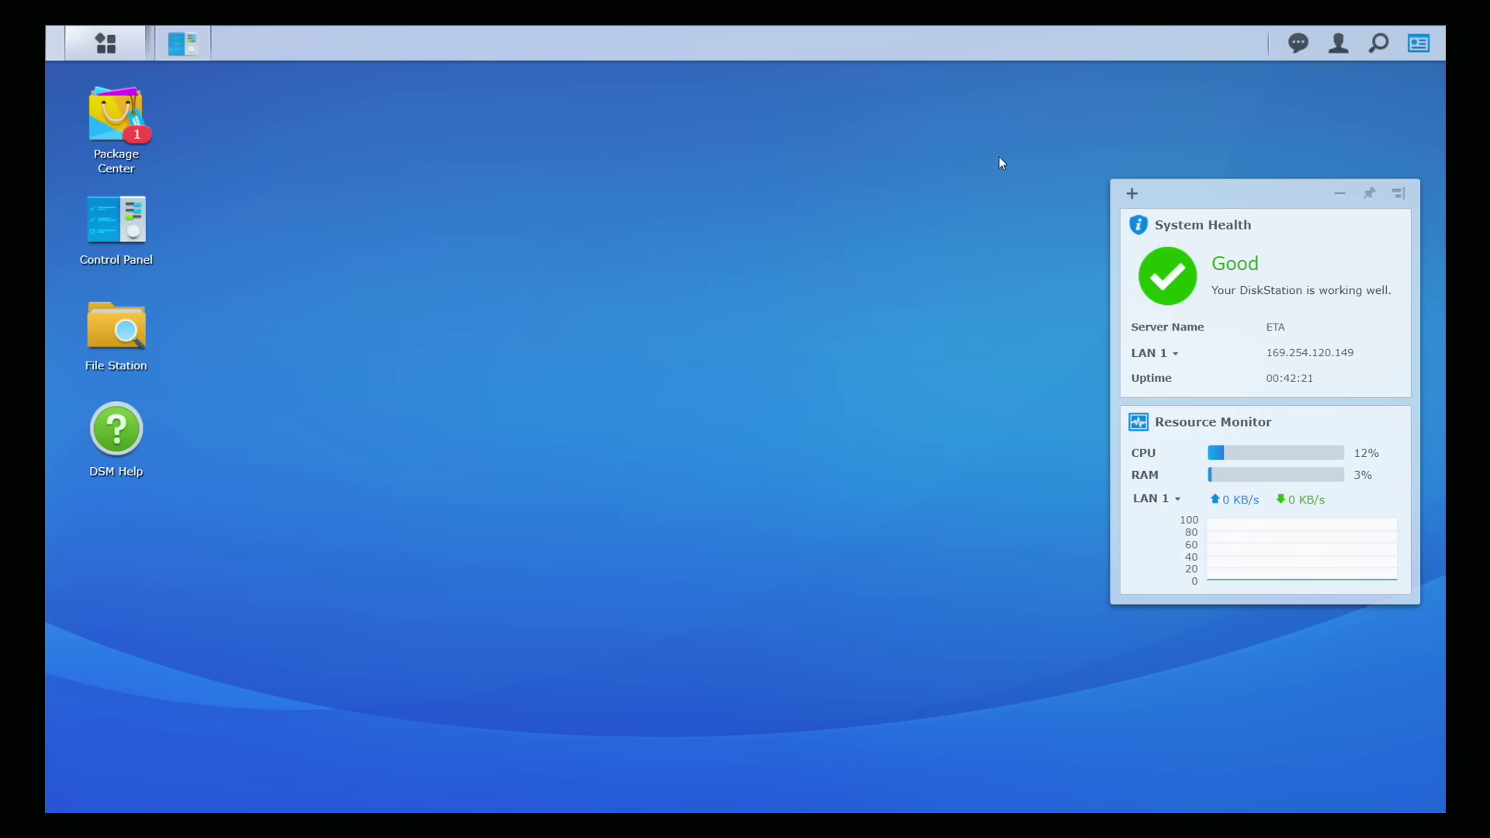
{"action": "double_click", "coordinate": [132, 346]}
{"action": "left_click_drag", "start_coordinate": [761, 247], "coordinate": [454, 154]}
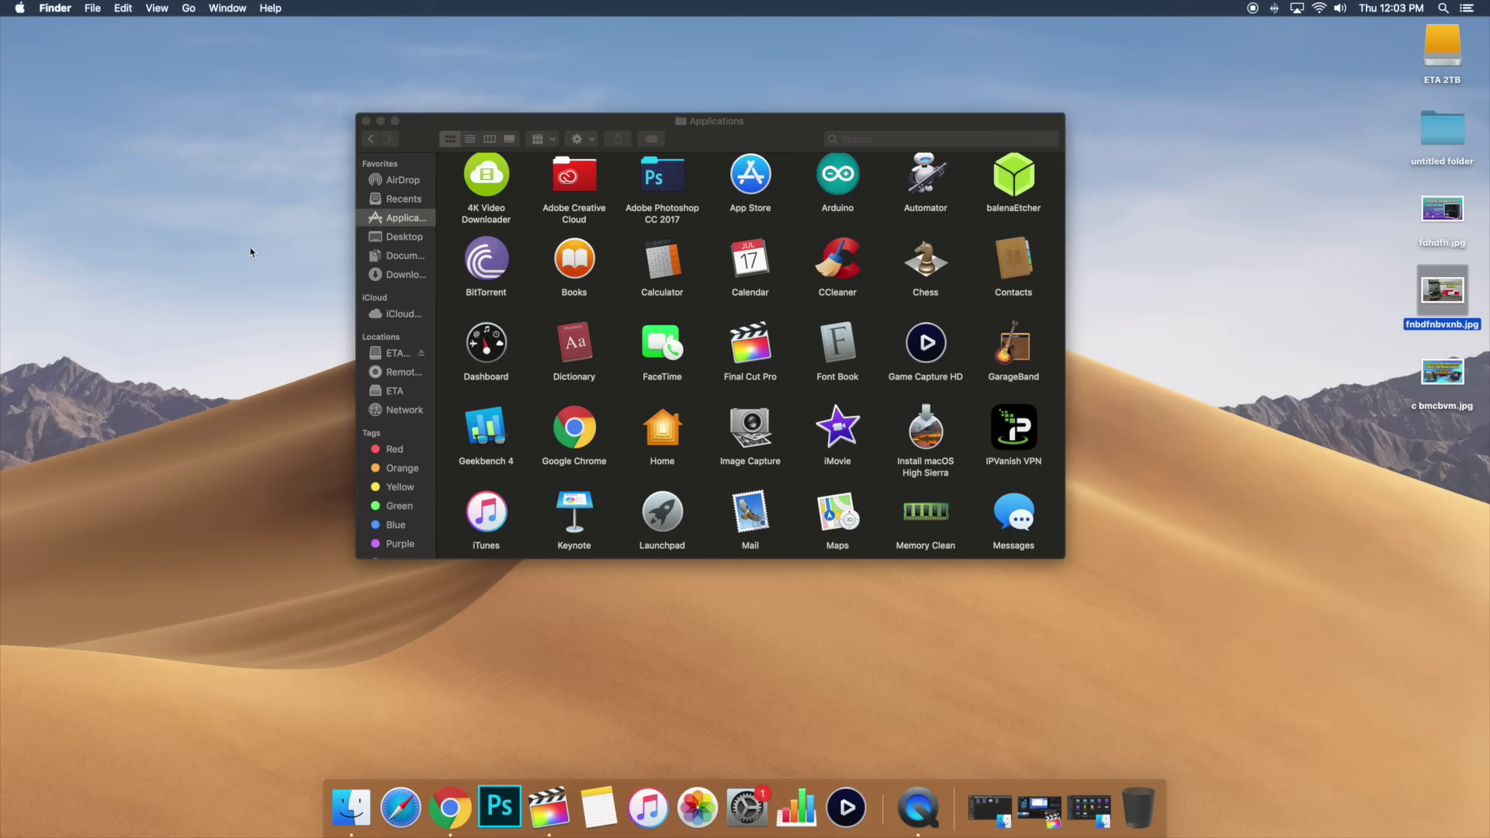
Step: In Finder, browse the network and sign in to the ETA server with the account name and password
{"action": "left_click", "coordinate": [417, 412]}
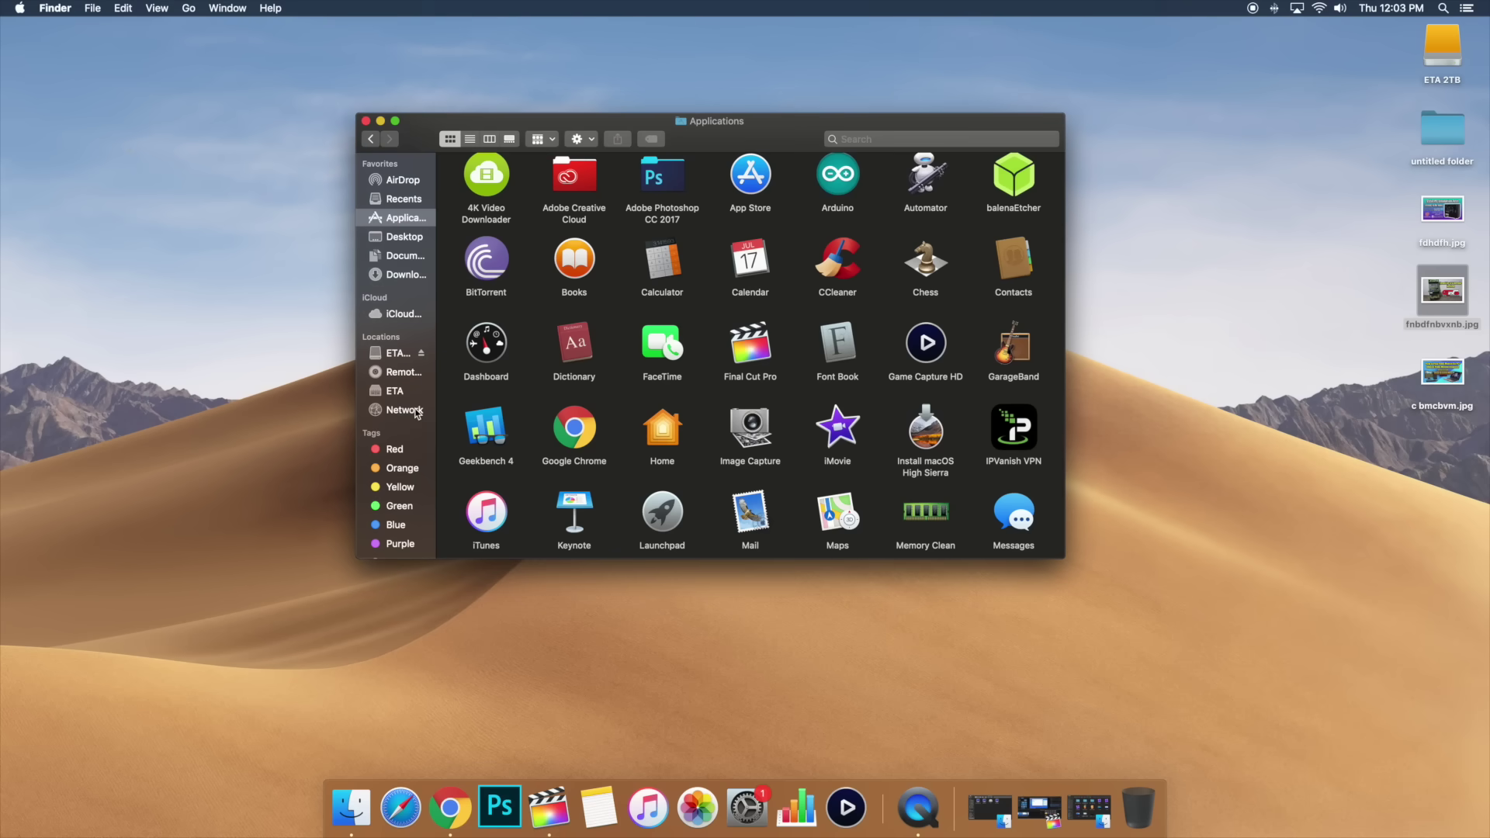
{"action": "left_click", "coordinate": [418, 412]}
{"action": "left_click", "coordinate": [649, 186]}
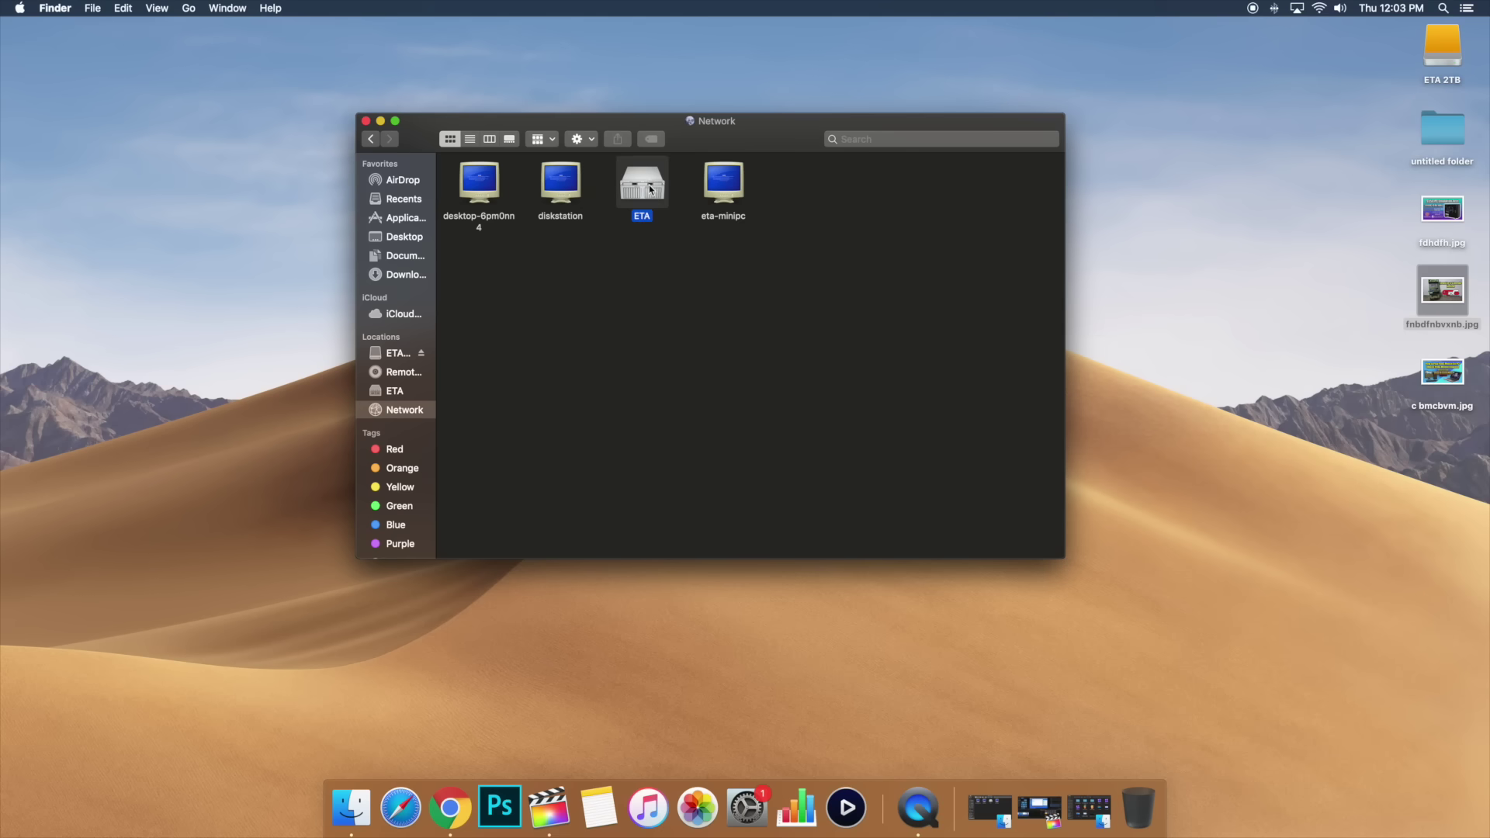
{"action": "double_click", "coordinate": [648, 186]}
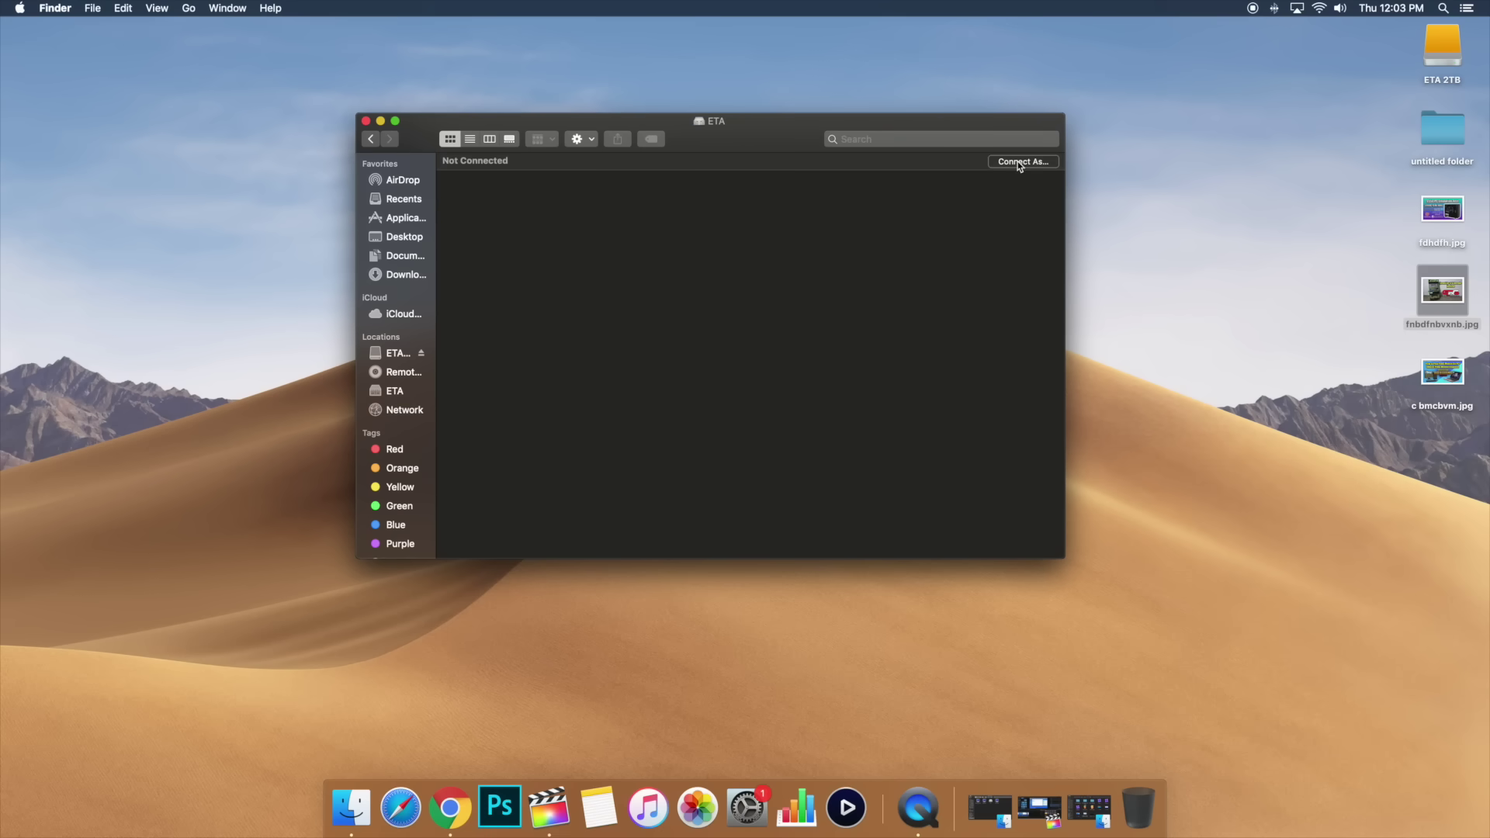
{"action": "left_click", "coordinate": [862, 273]}
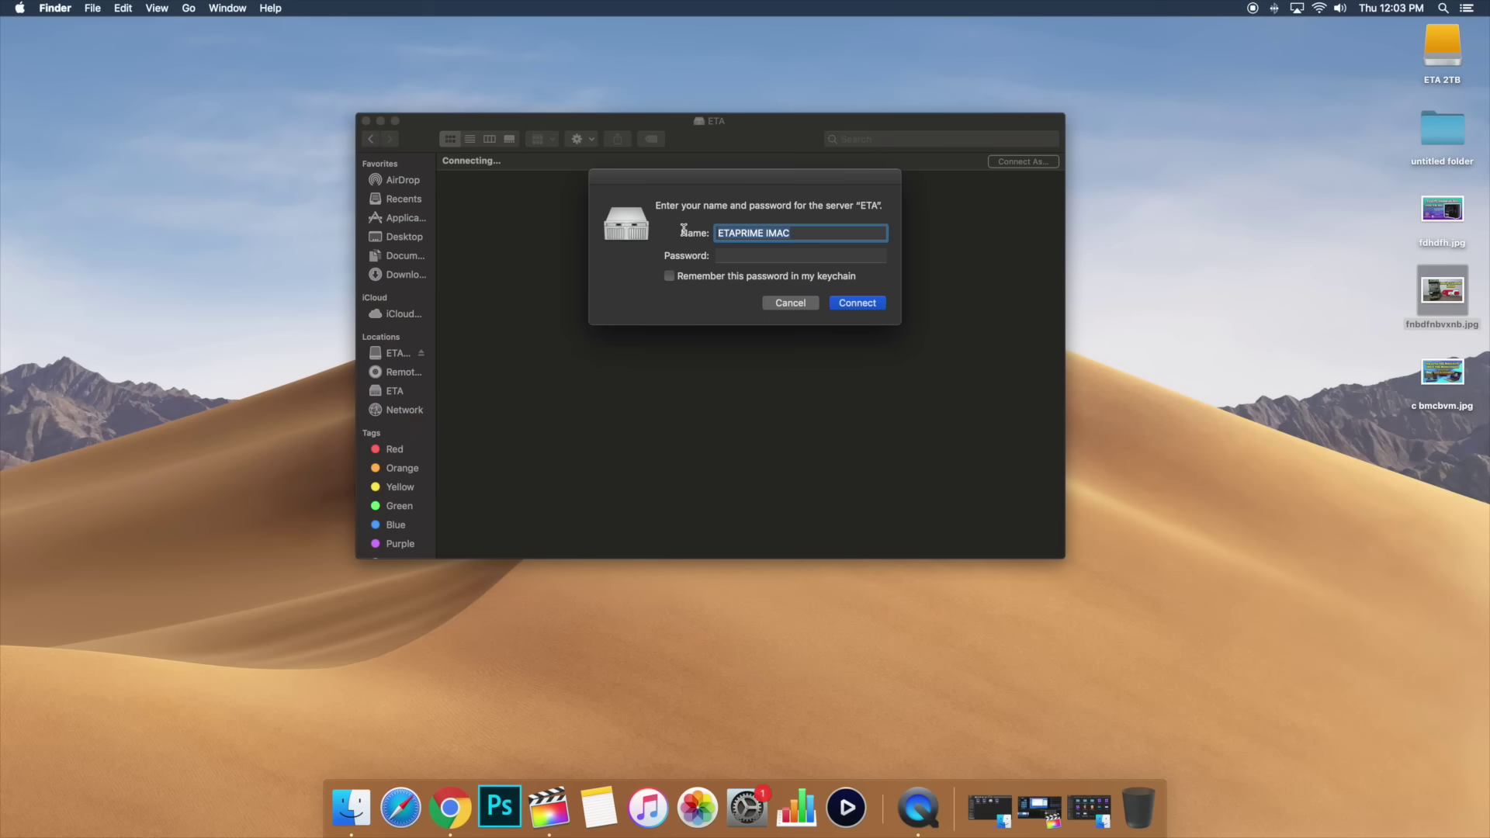
{"action": "type", "text": "etaprime"}
{"action": "key", "text": "Tab"}
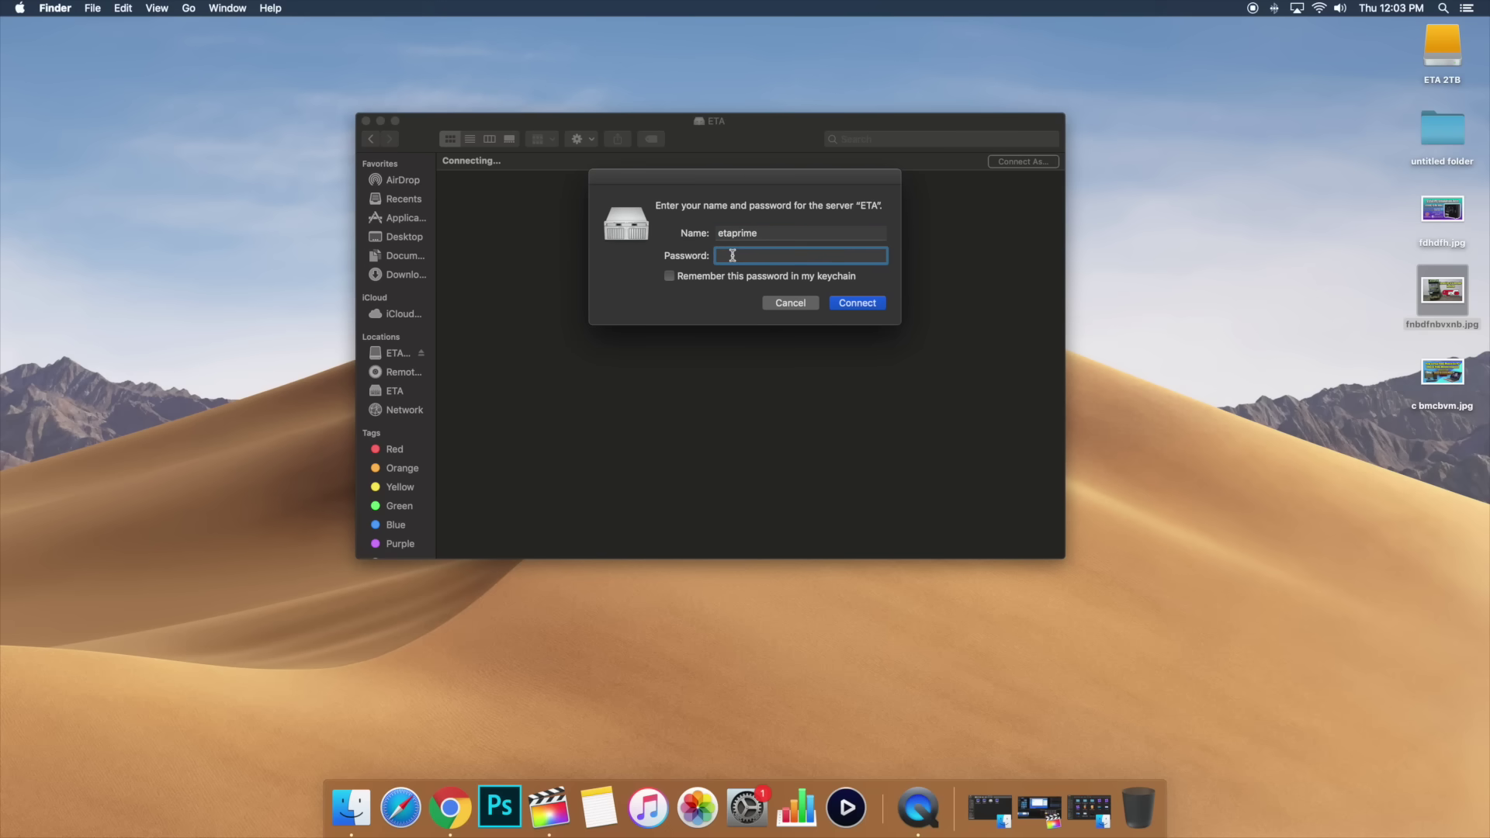
{"action": "type", "text": "**********"}
{"action": "left_click", "coordinate": [835, 303]}
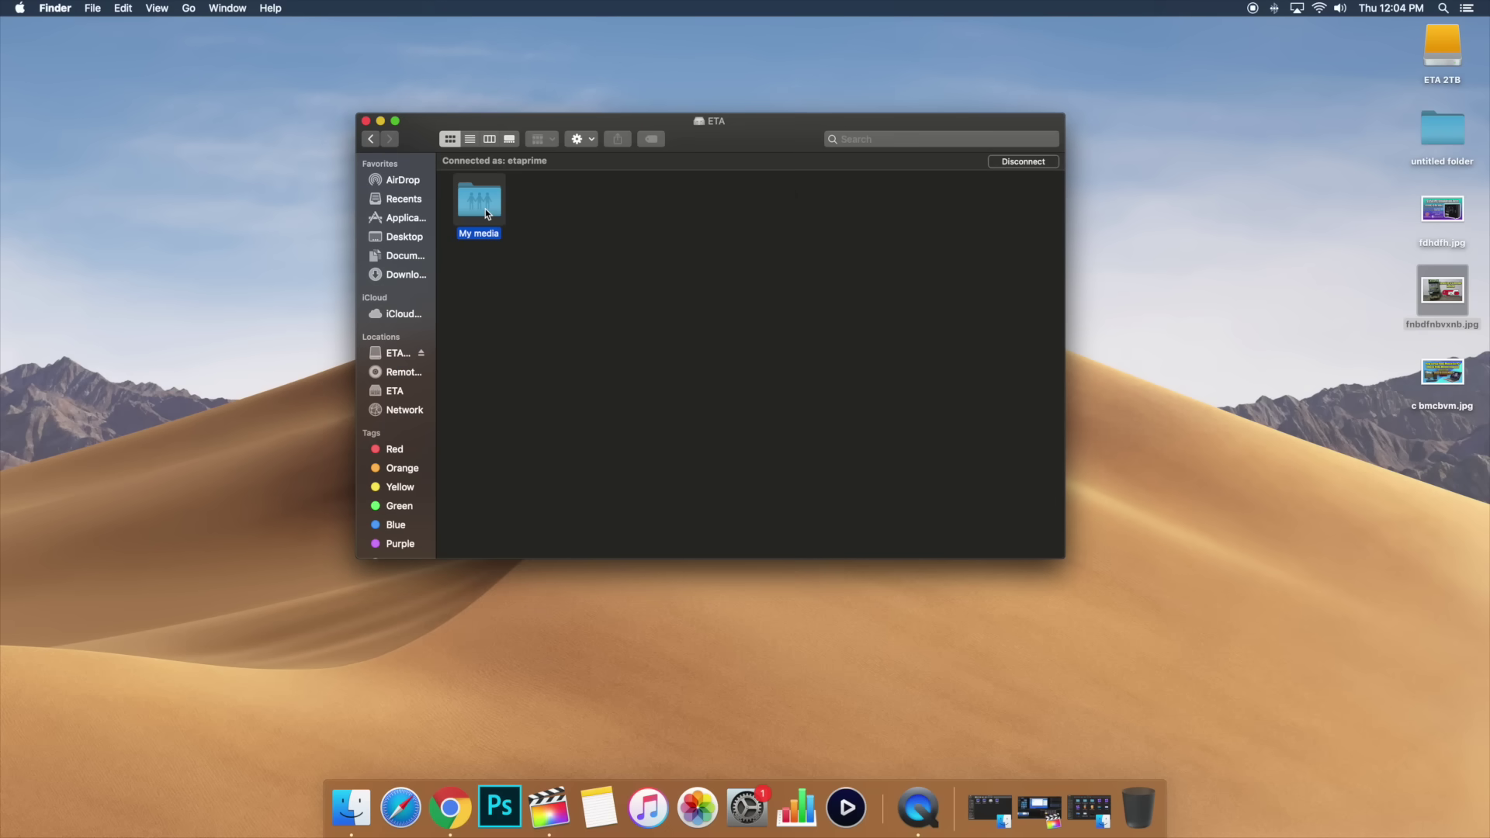
Step: Open the My media share and copy the three desktop jpg images into it
{"action": "double_click", "coordinate": [486, 208]}
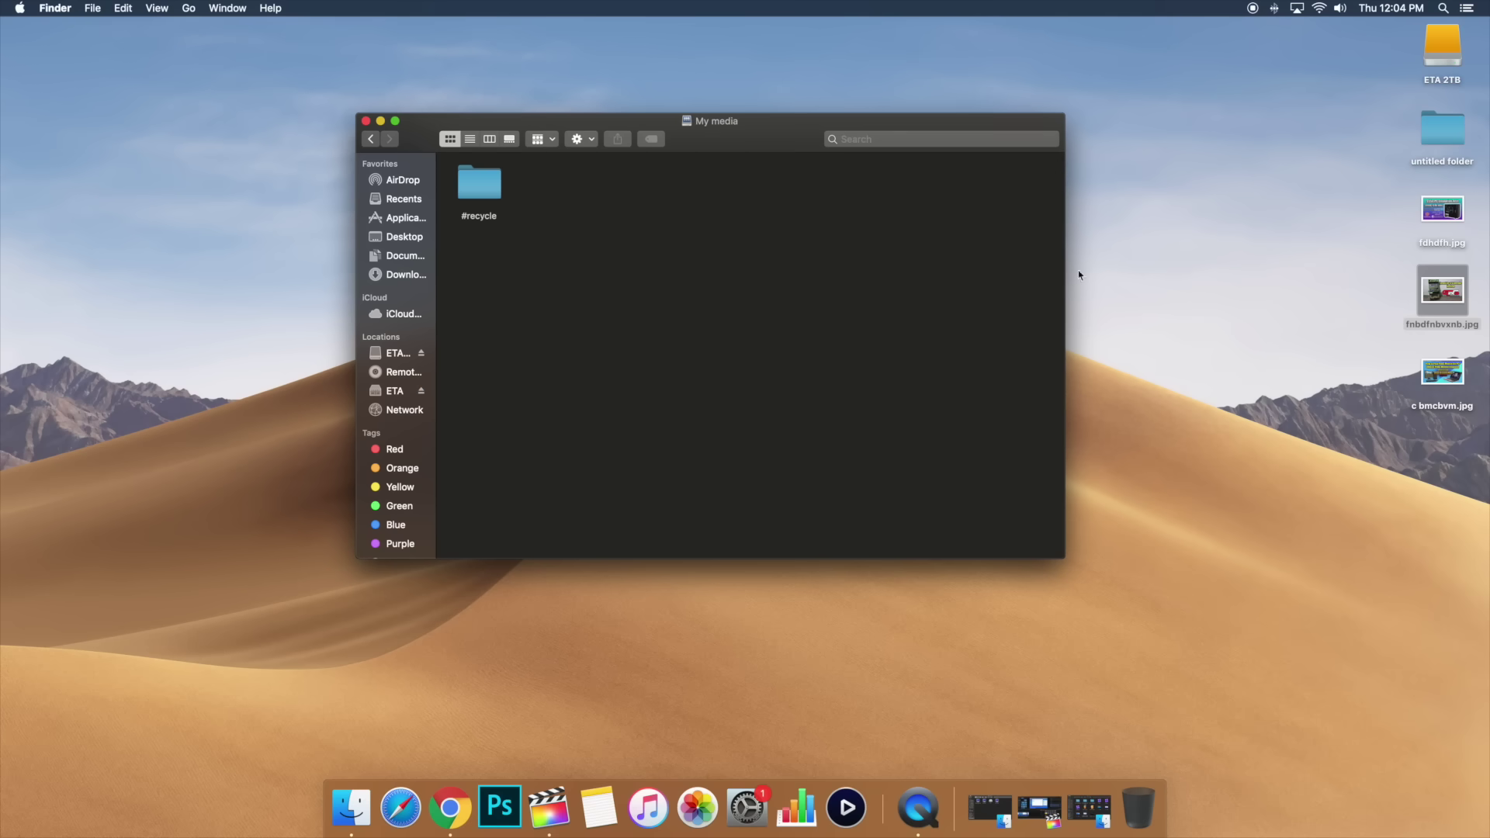
{"action": "left_click_drag", "start_coordinate": [1393, 217], "coordinate": [1476, 421]}
{"action": "left_click_drag", "start_coordinate": [1443, 220], "coordinate": [768, 326]}
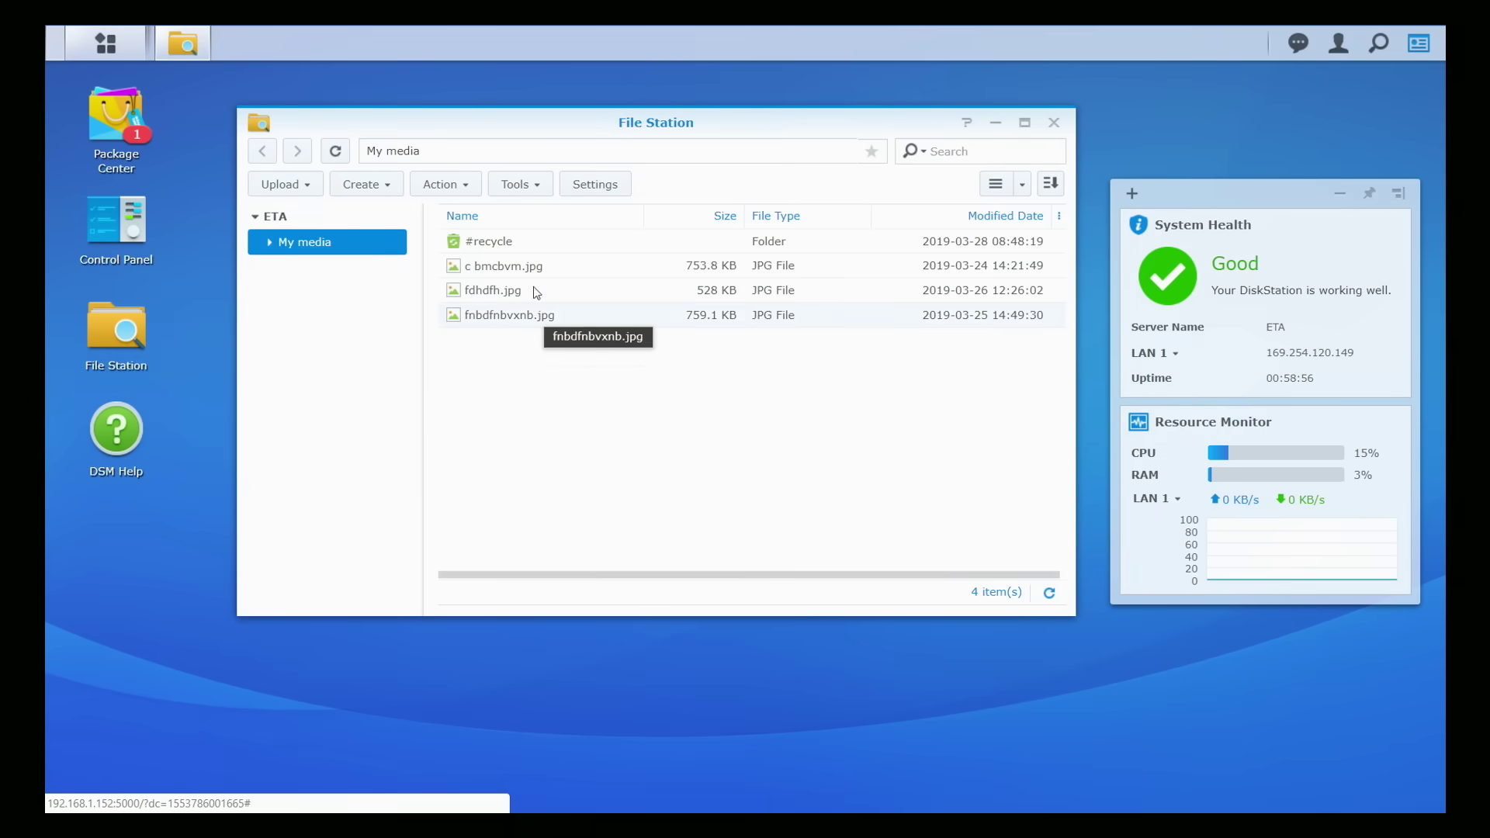
Step: Preview c bmcbvm.jpg in the image viewer, then step through the next two images
{"action": "double_click", "coordinate": [512, 266]}
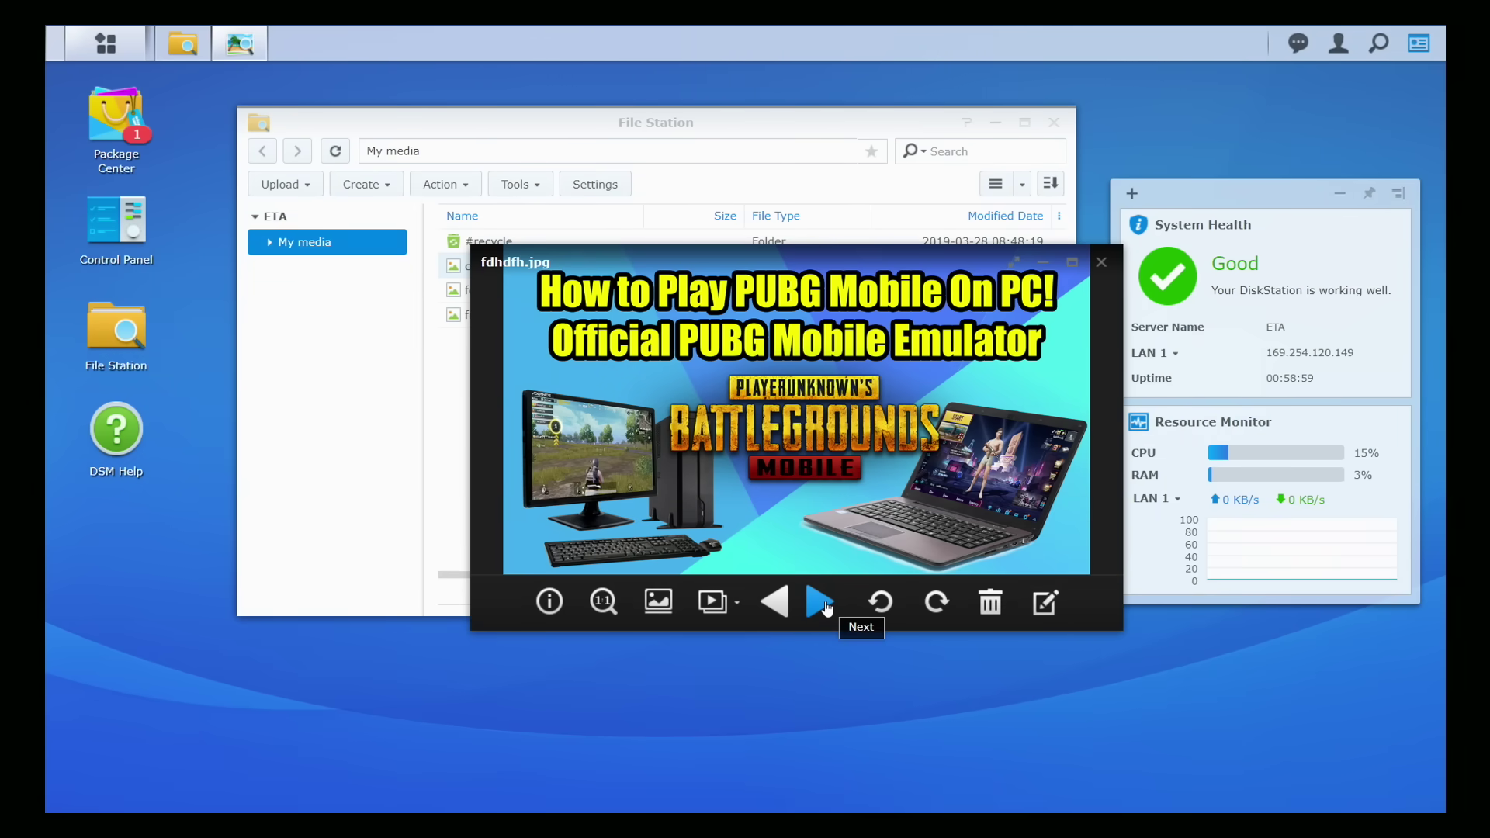
{"action": "left_click", "coordinate": [824, 606]}
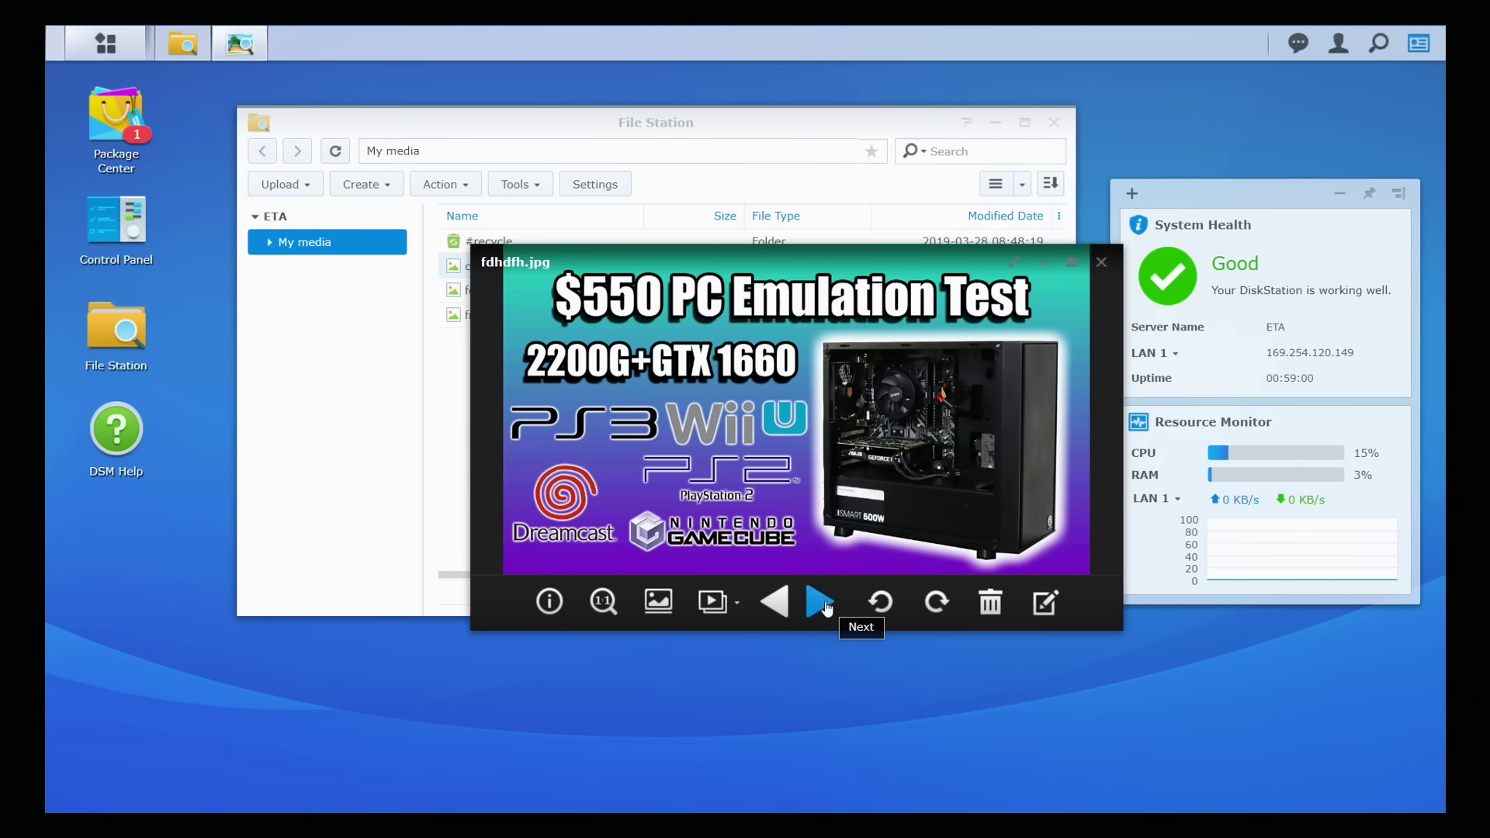
{"action": "left_click", "coordinate": [826, 607]}
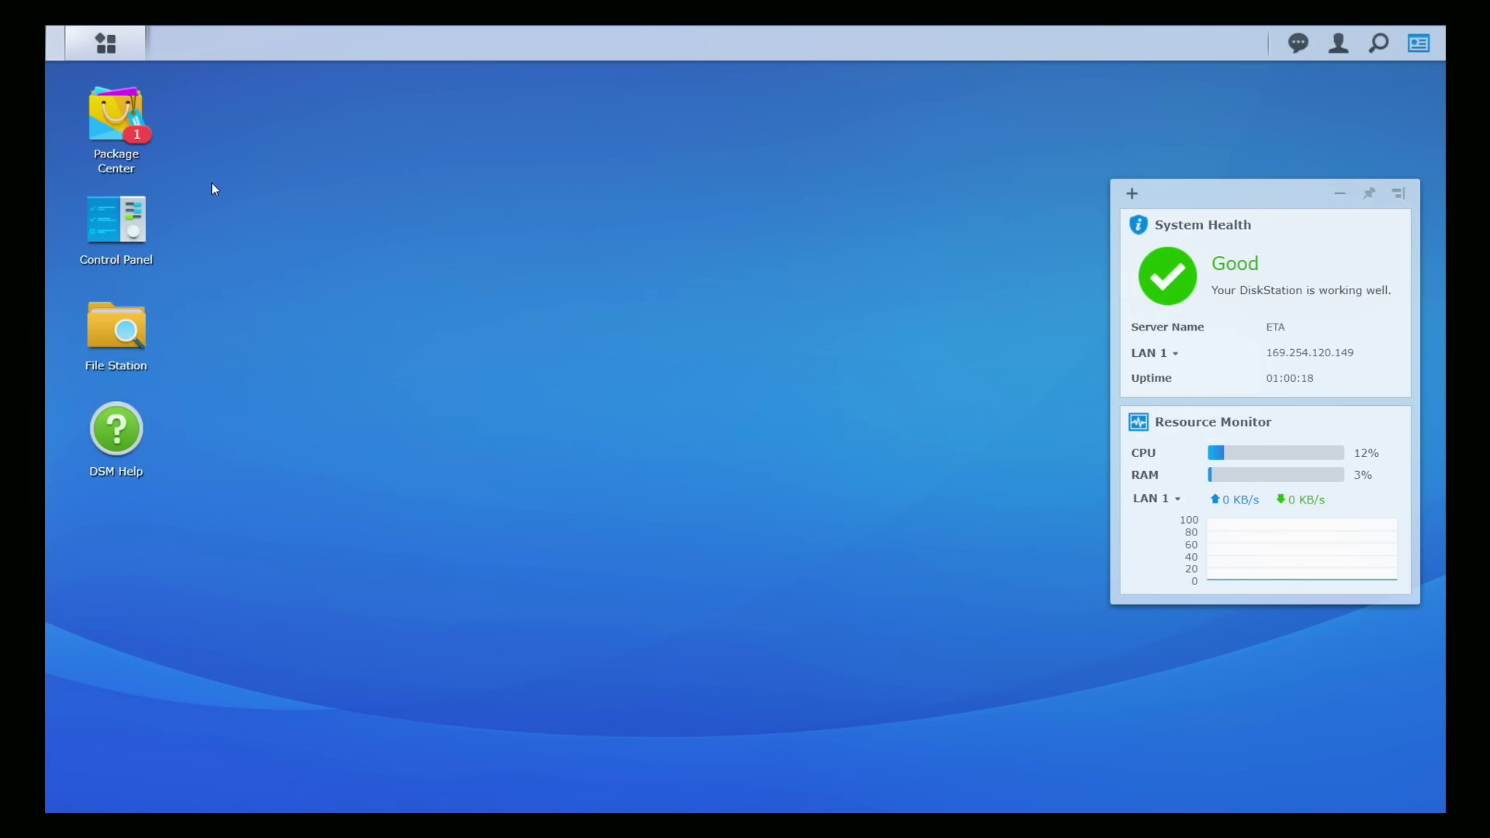
Step: Search the Package Center catalogue and install Virtual Machine Manager
{"action": "left_click", "coordinate": [114, 122]}
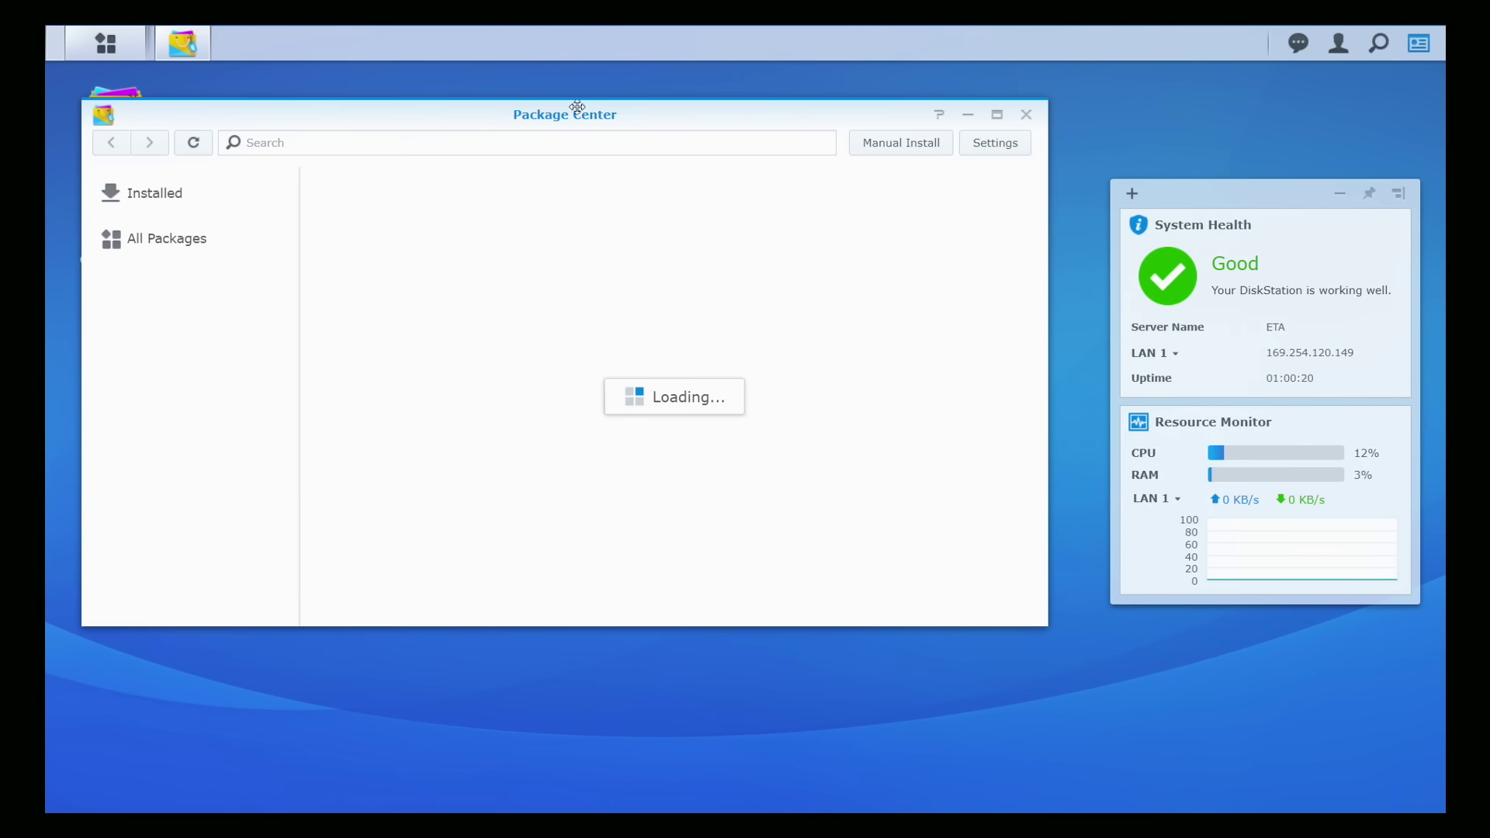
{"action": "left_click_drag", "start_coordinate": [635, 117], "coordinate": [726, 119]}
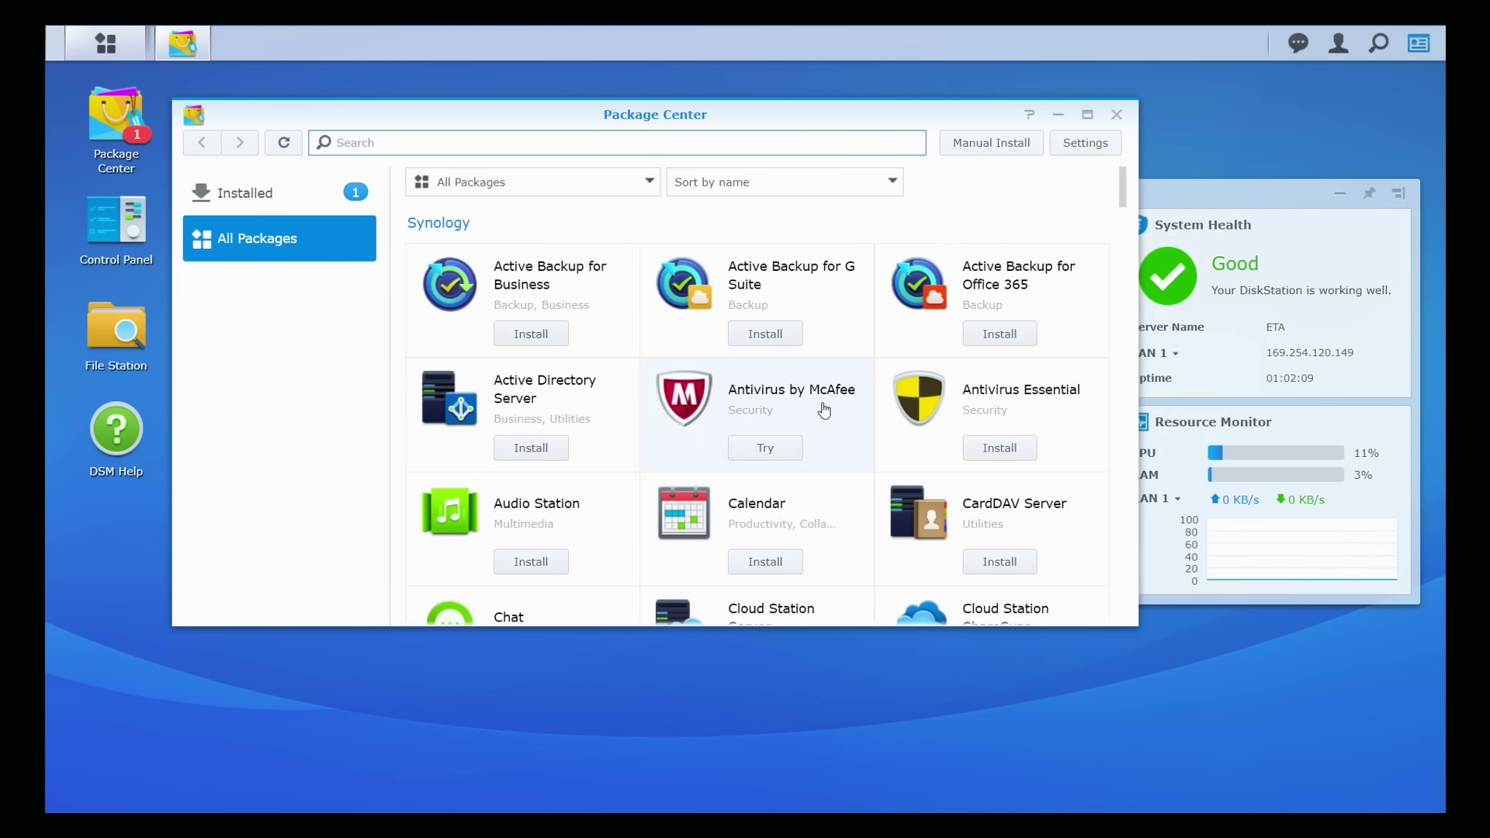
{"action": "scroll", "coordinate": [792, 509], "scroll_direction": "down", "scroll_amount": 3}
{"action": "scroll", "coordinate": [792, 501], "scroll_direction": "up", "scroll_amount": 3}
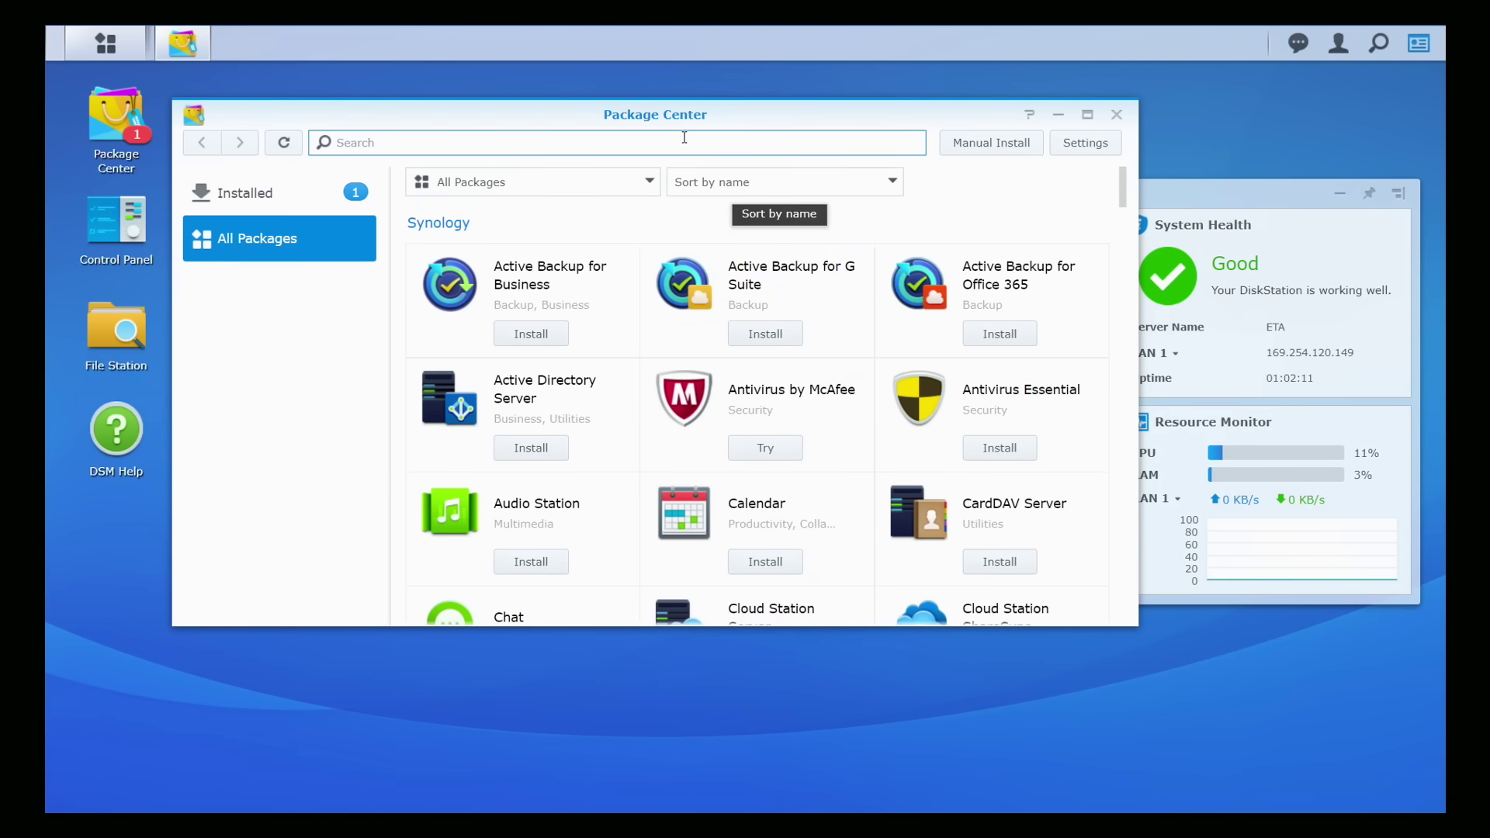
{"action": "type", "text": "plex"}
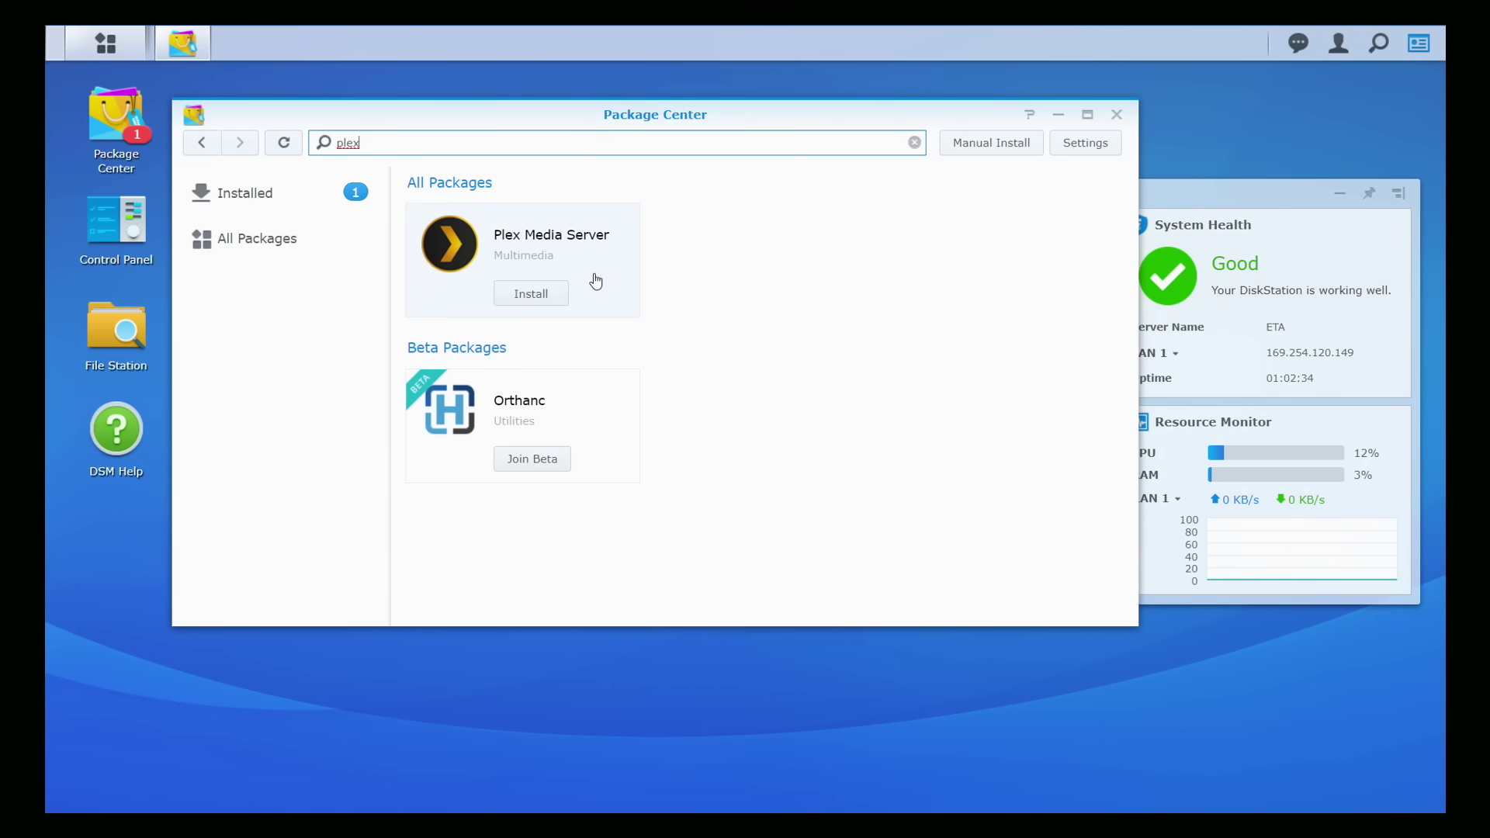
{"action": "left_click_drag", "start_coordinate": [415, 142], "coordinate": [323, 145]}
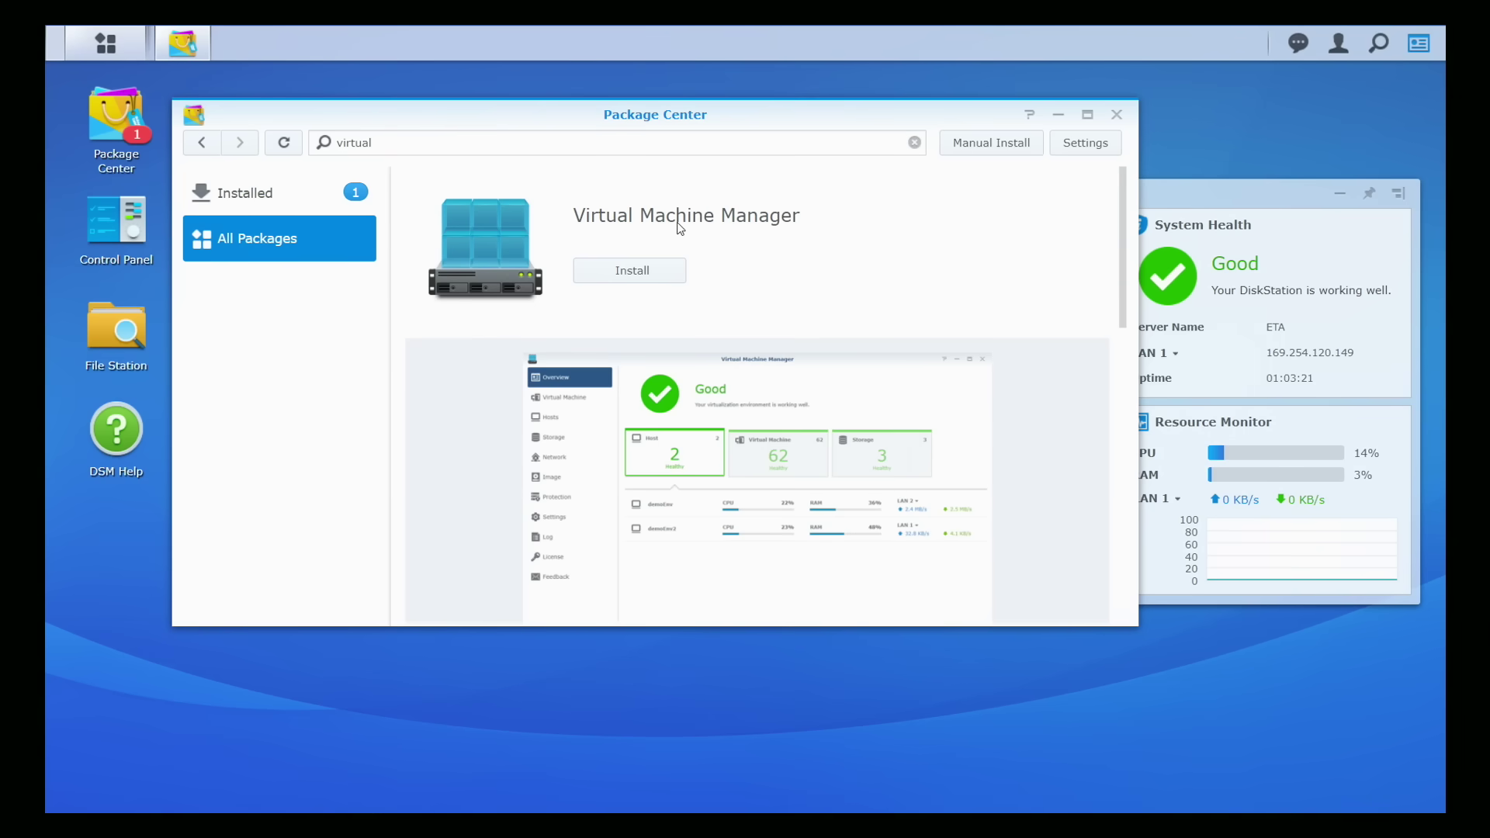
{"action": "left_click", "coordinate": [648, 274]}
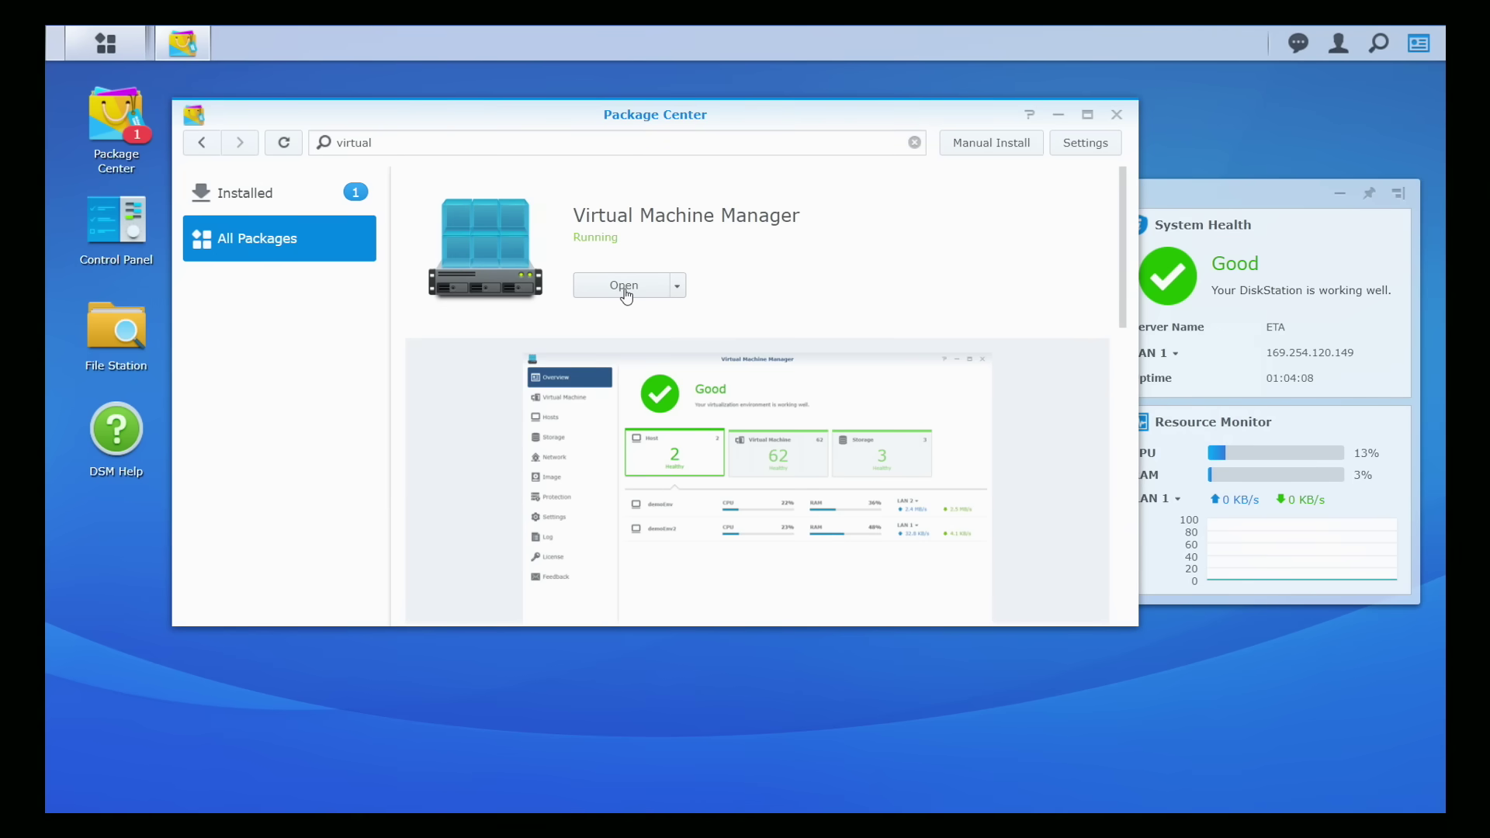
{"action": "left_click", "coordinate": [107, 42]}
Step: Launch Virtual Machine Manager, pick Volume 1 for storage, and pass the host settings check
{"action": "left_click", "coordinate": [1148, 273]}
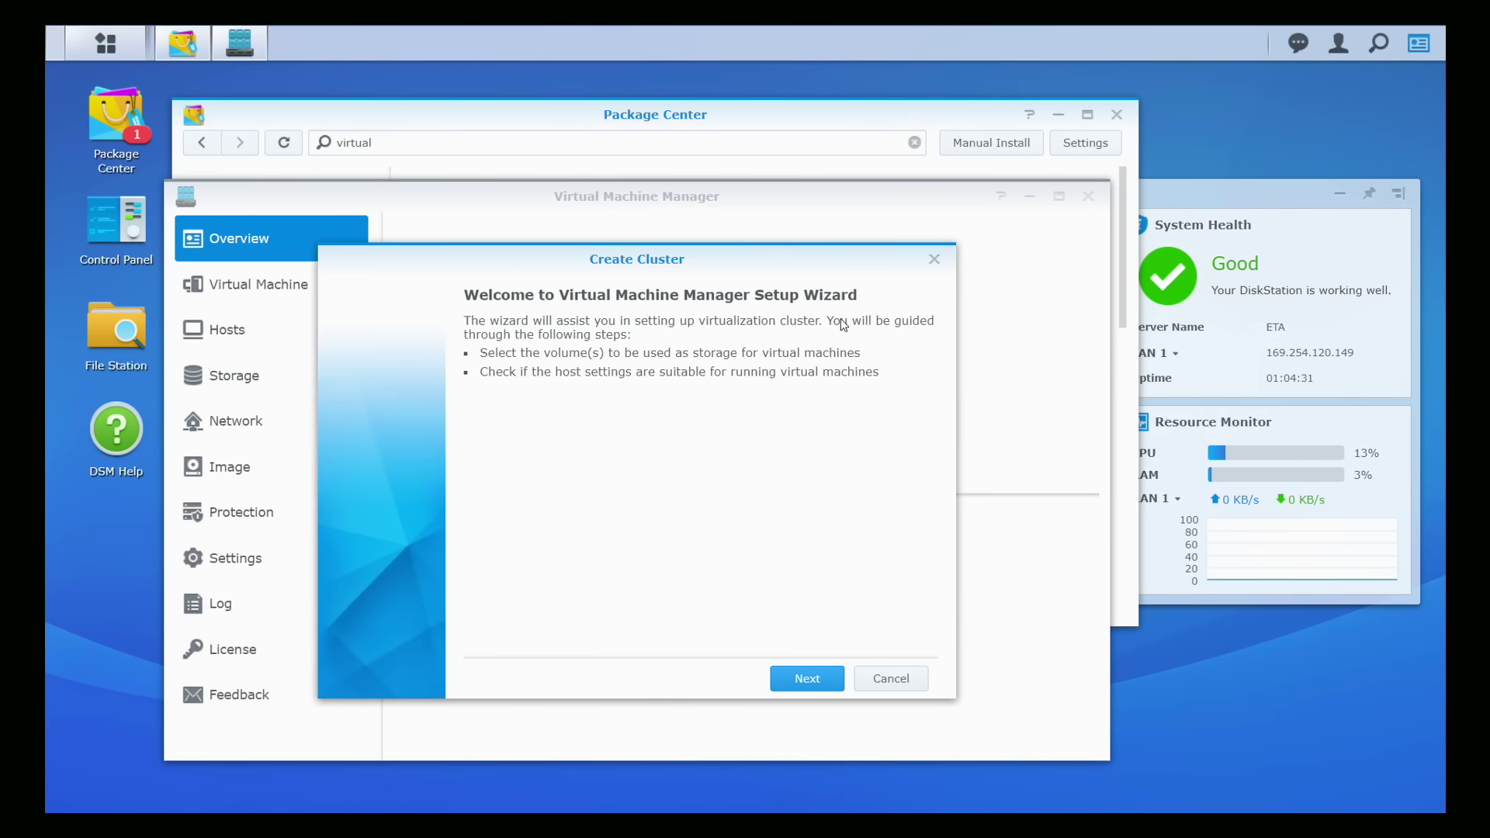
{"action": "left_click", "coordinate": [809, 679]}
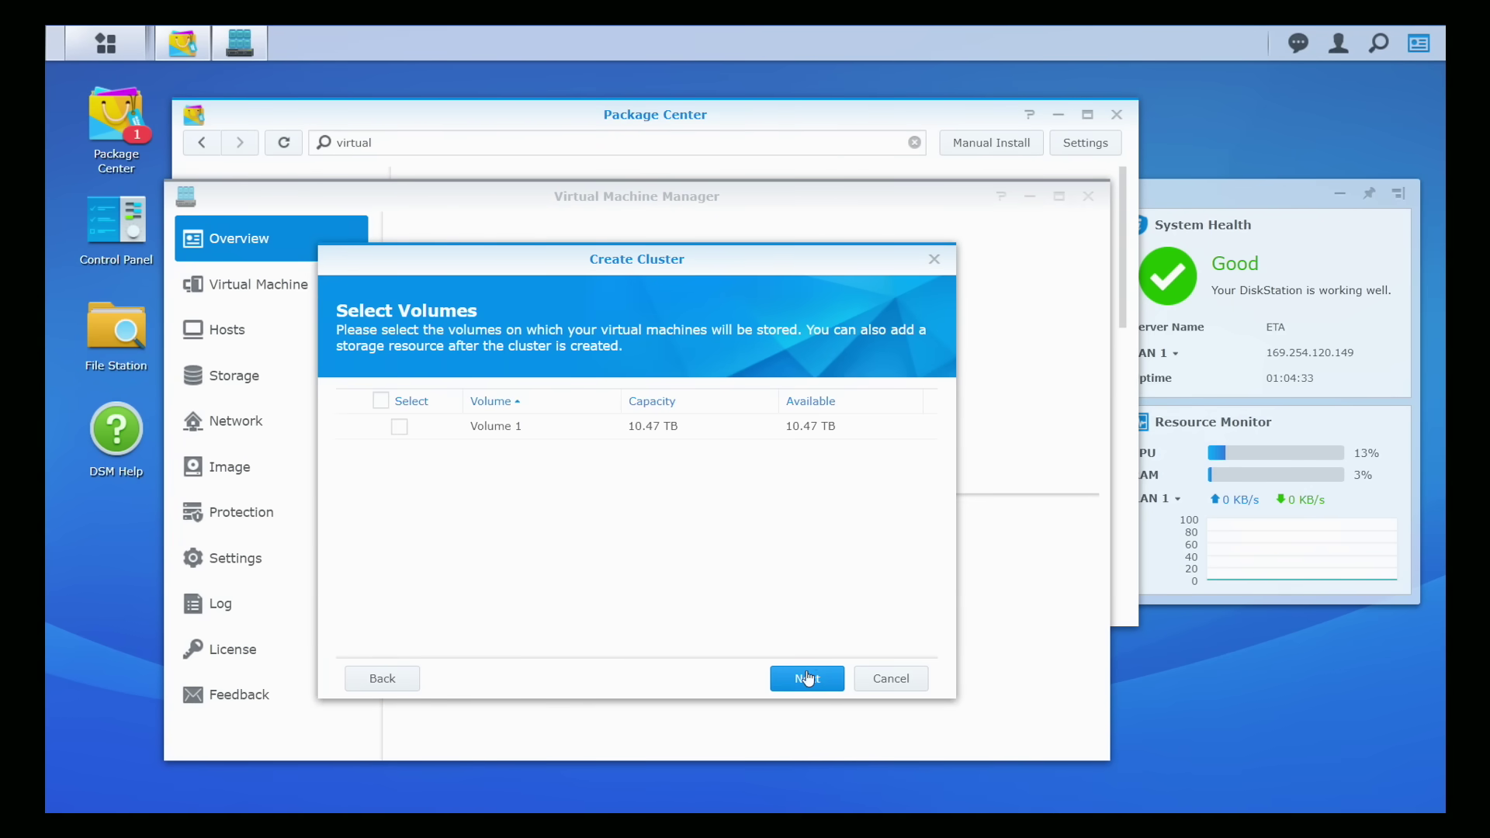
{"action": "left_click", "coordinate": [399, 426]}
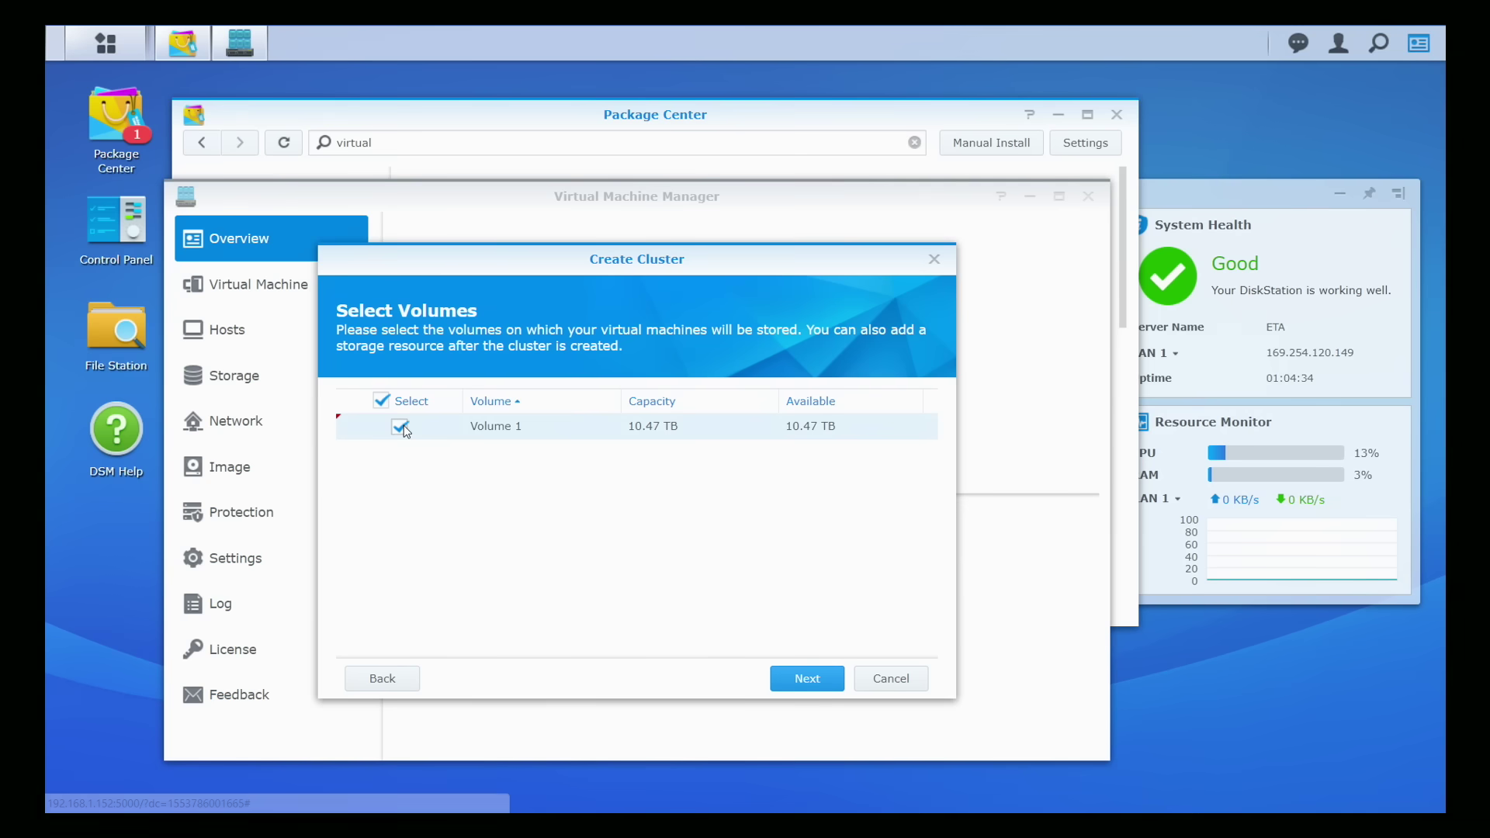
{"action": "left_click", "coordinate": [819, 683]}
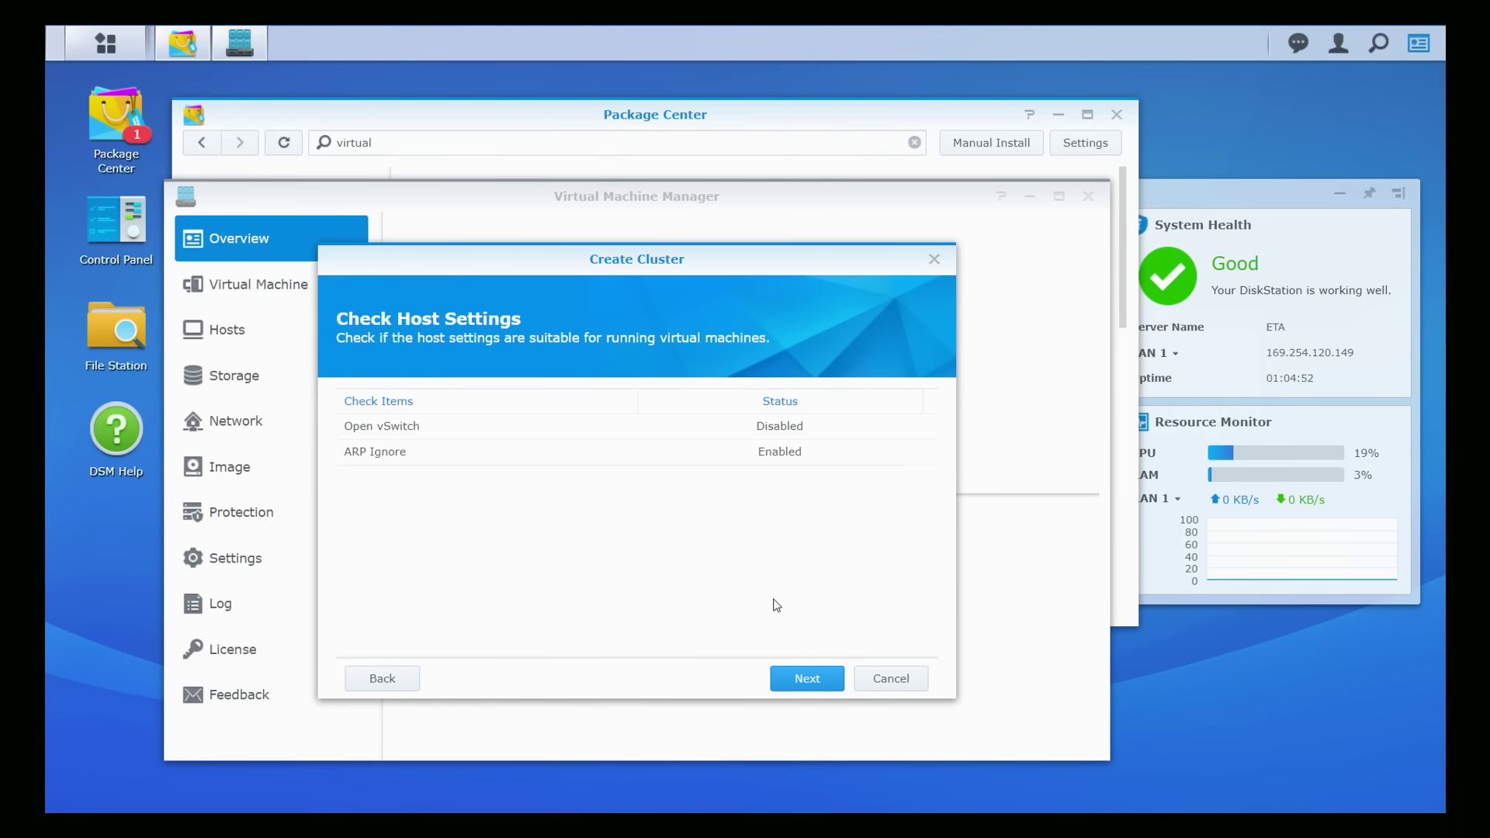
{"action": "mouse_move", "coordinate": [393, 466]}
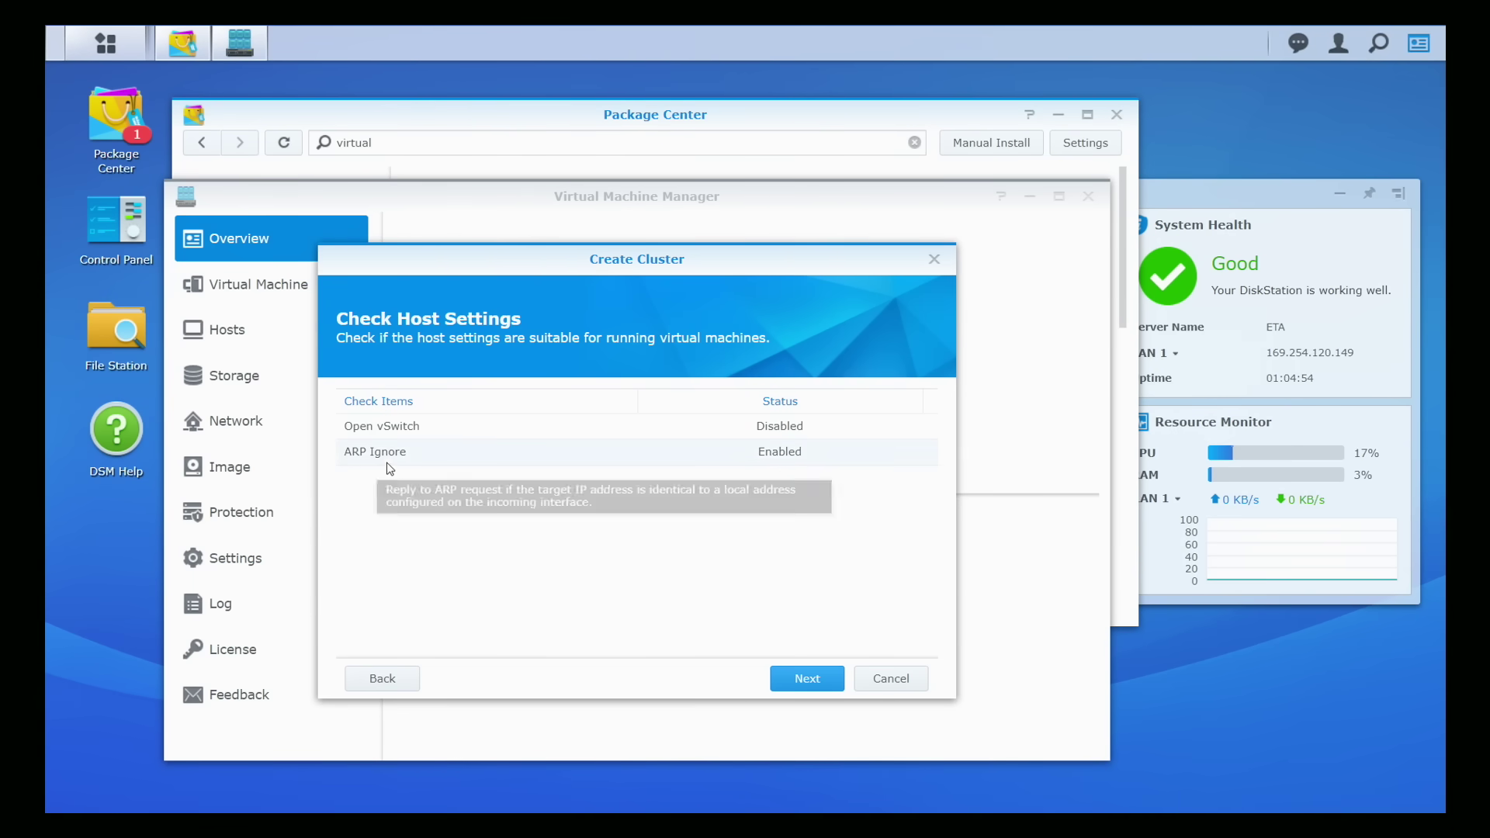
{"action": "left_click", "coordinate": [804, 680]}
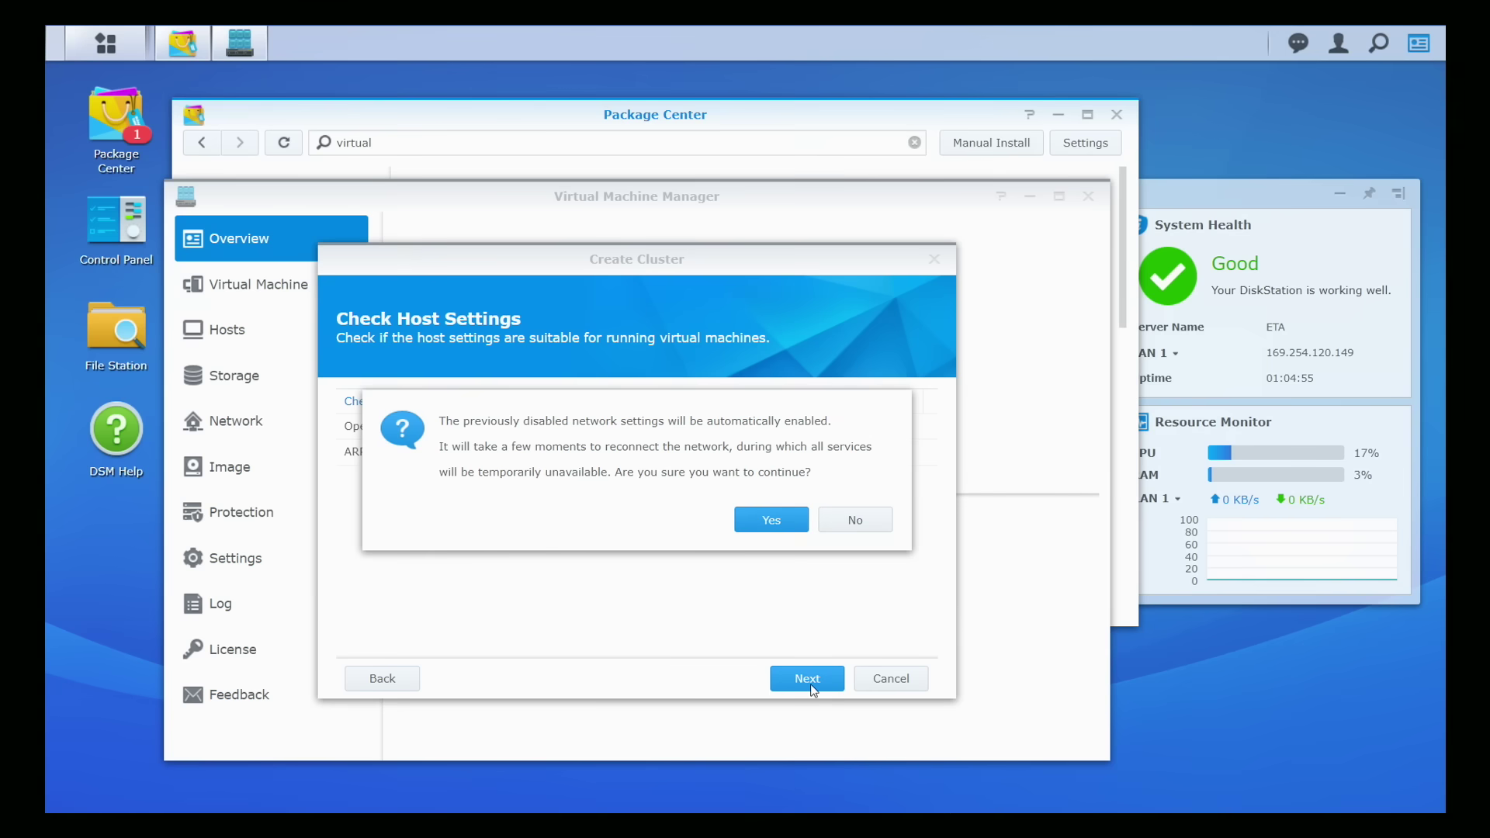
Step: Approve auto-enabling the disabled network settings, such as Open vSwitch
{"action": "left_click", "coordinate": [781, 535]}
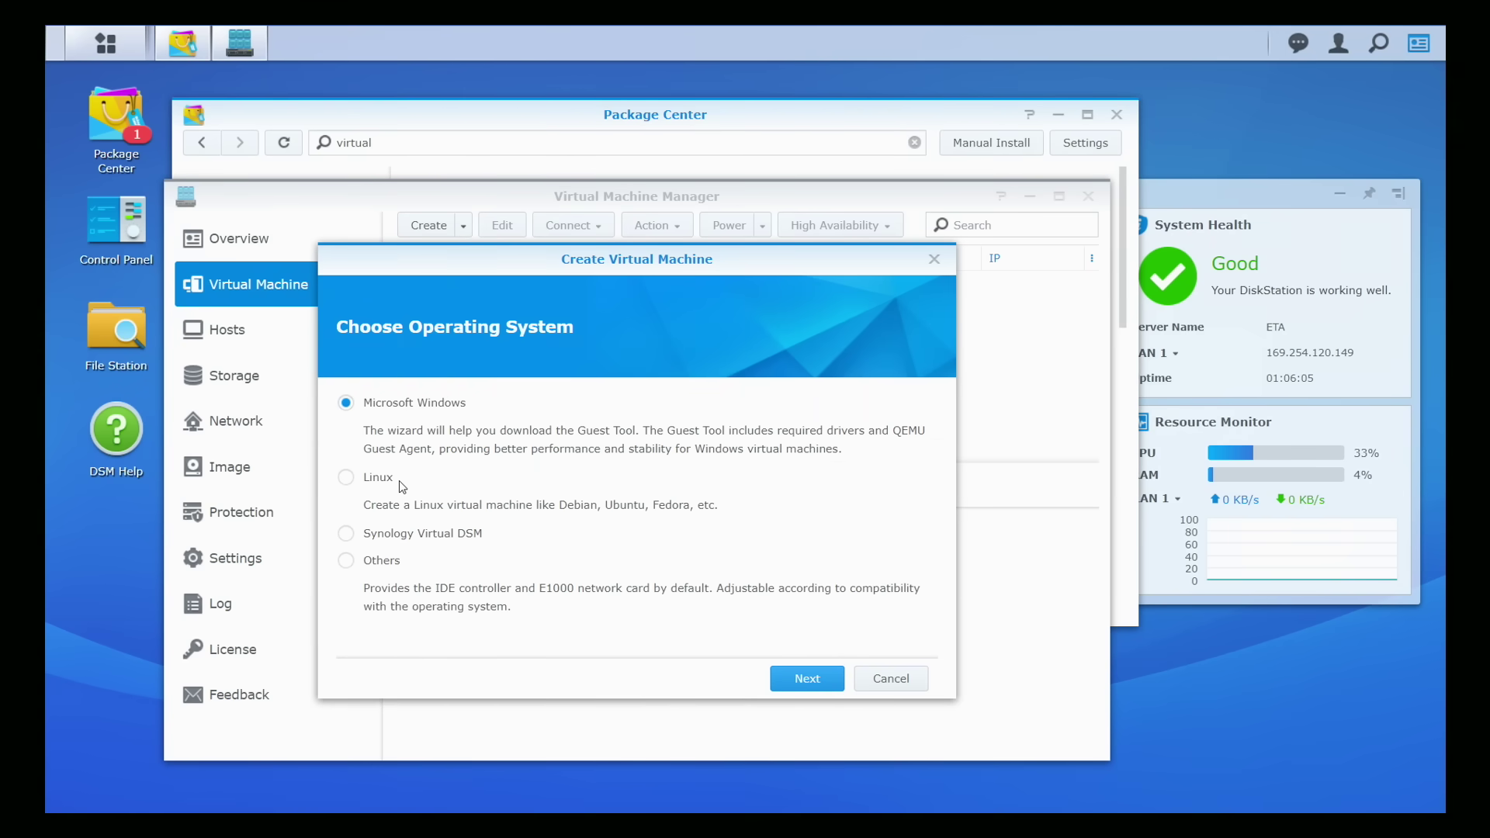